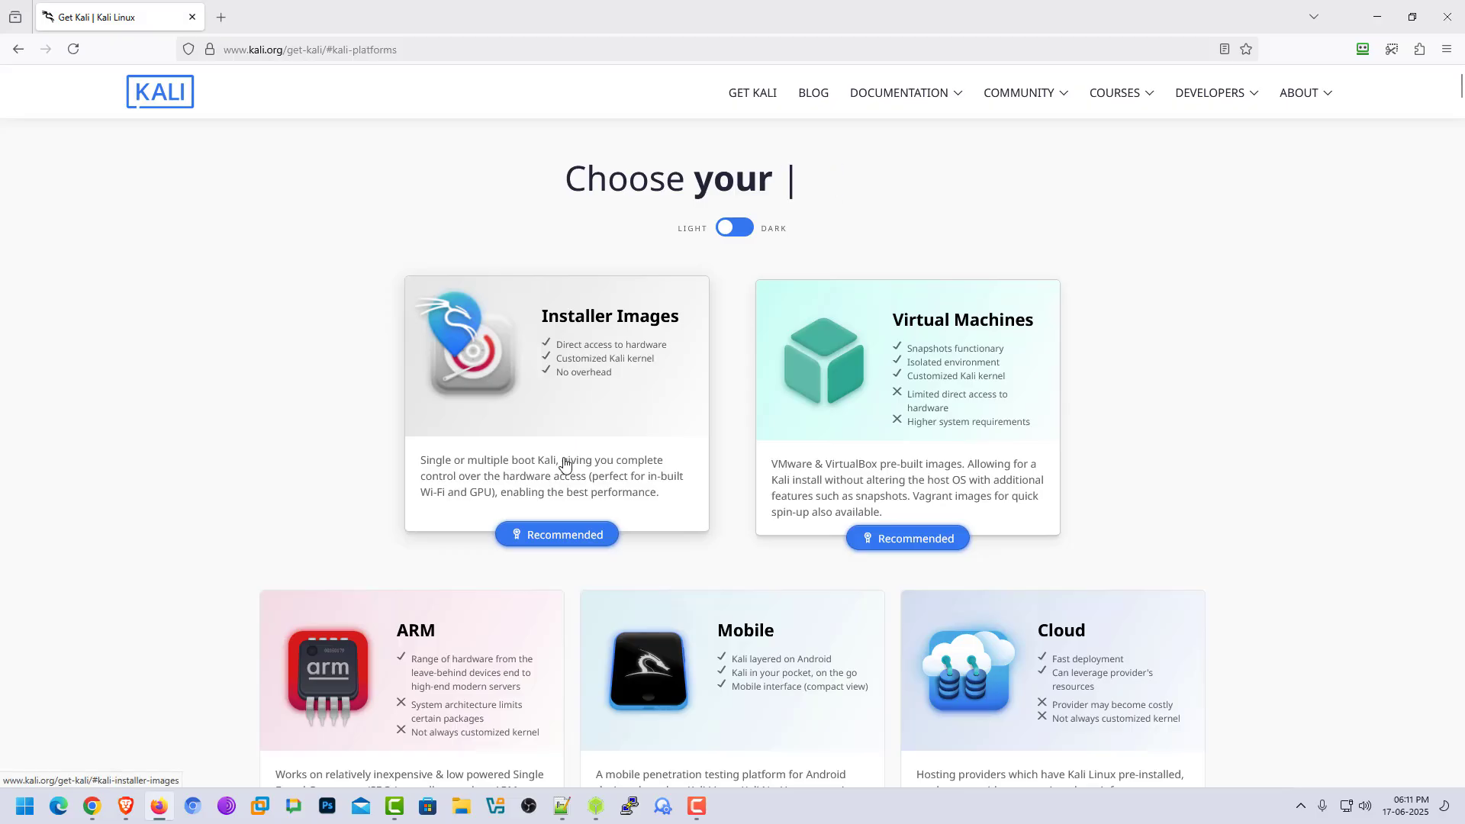
# Open the Installer Images section of the Kali download page and go to the recommended x86_64 installer of Kali Linux 2025.2.
pyautogui.click(564, 466)
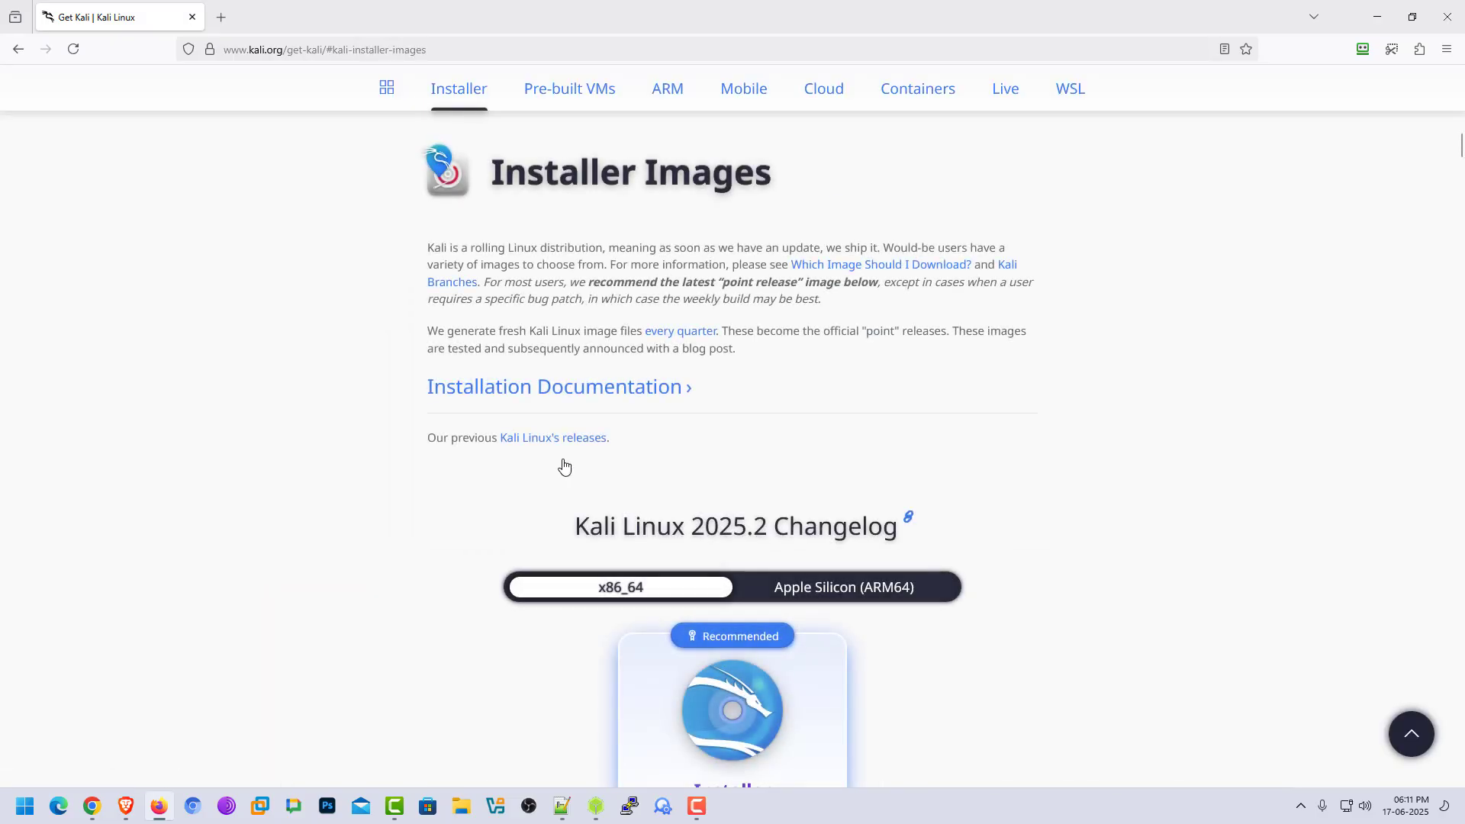
pyautogui.scroll(-1, 1017, 450)
pyautogui.scroll(-4, 984, 419)
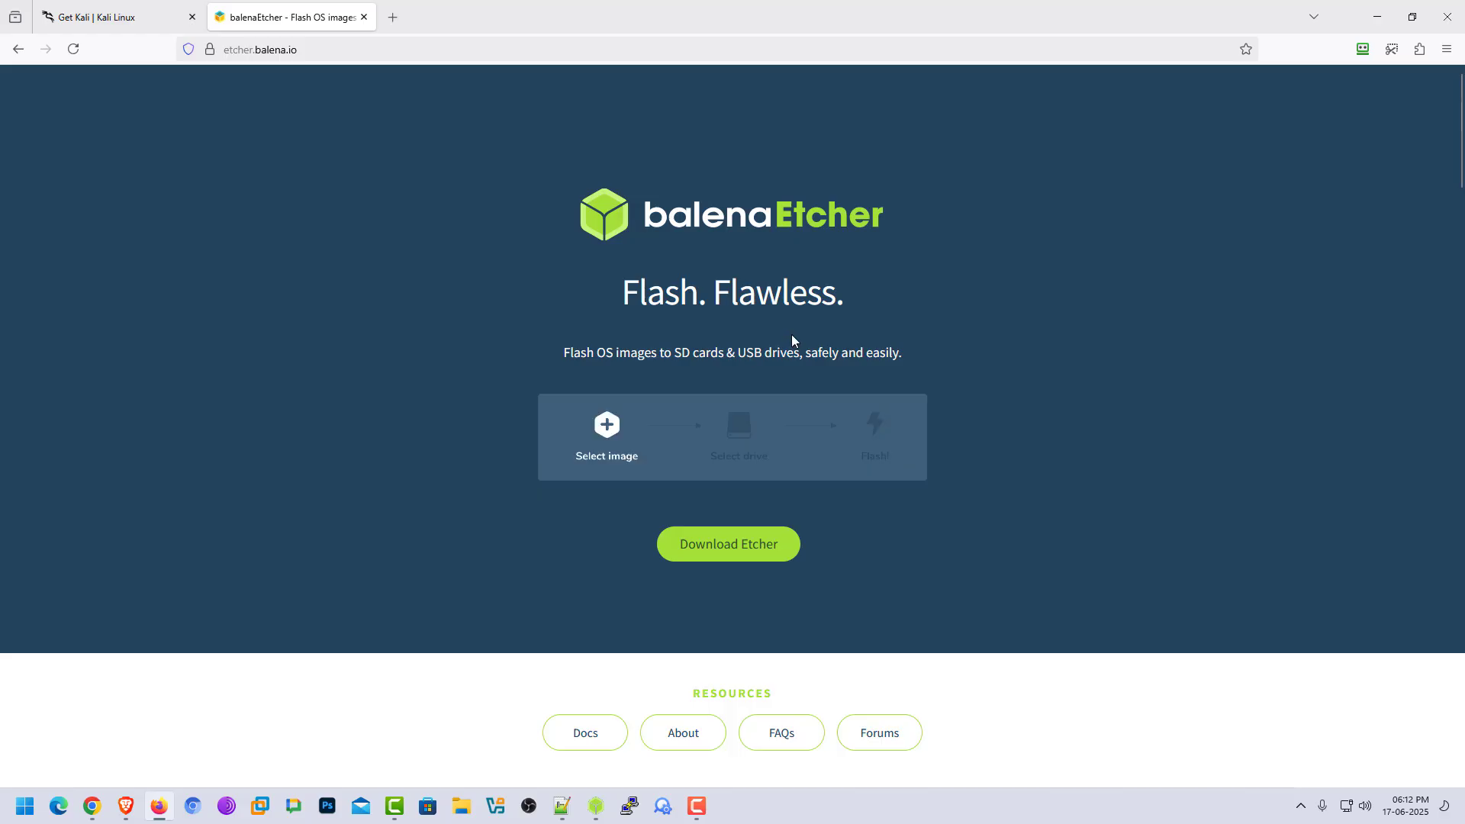
# Go to the Etcher downloads list, highlight the Windows x86|x64 installer row, and minimize the browser.
pyautogui.click(748, 552)
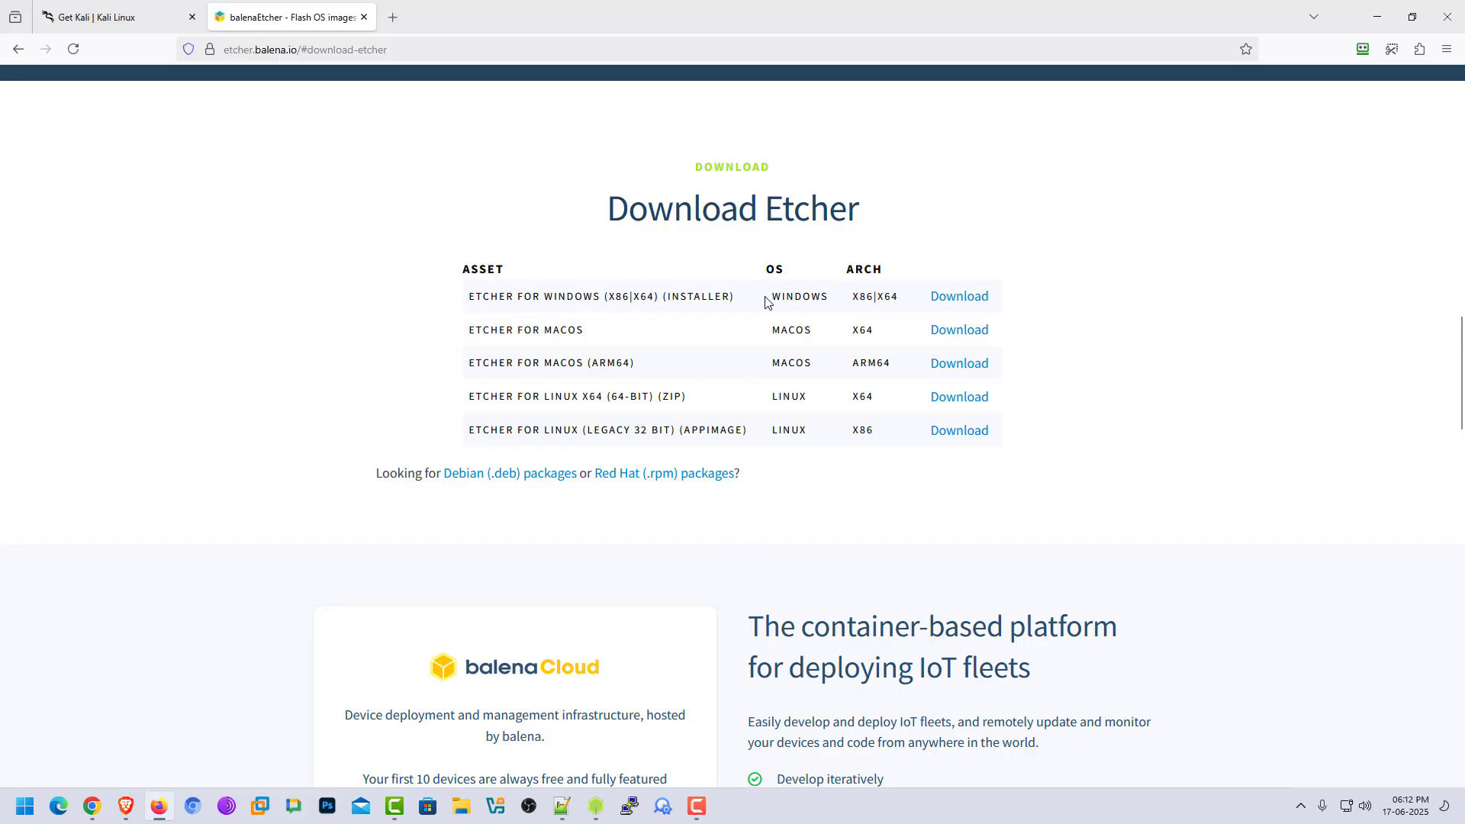
pyautogui.moveTo(765, 301); pyautogui.dragTo(981, 287)
pyautogui.click(1072, 304)
pyautogui.click(1380, 20)
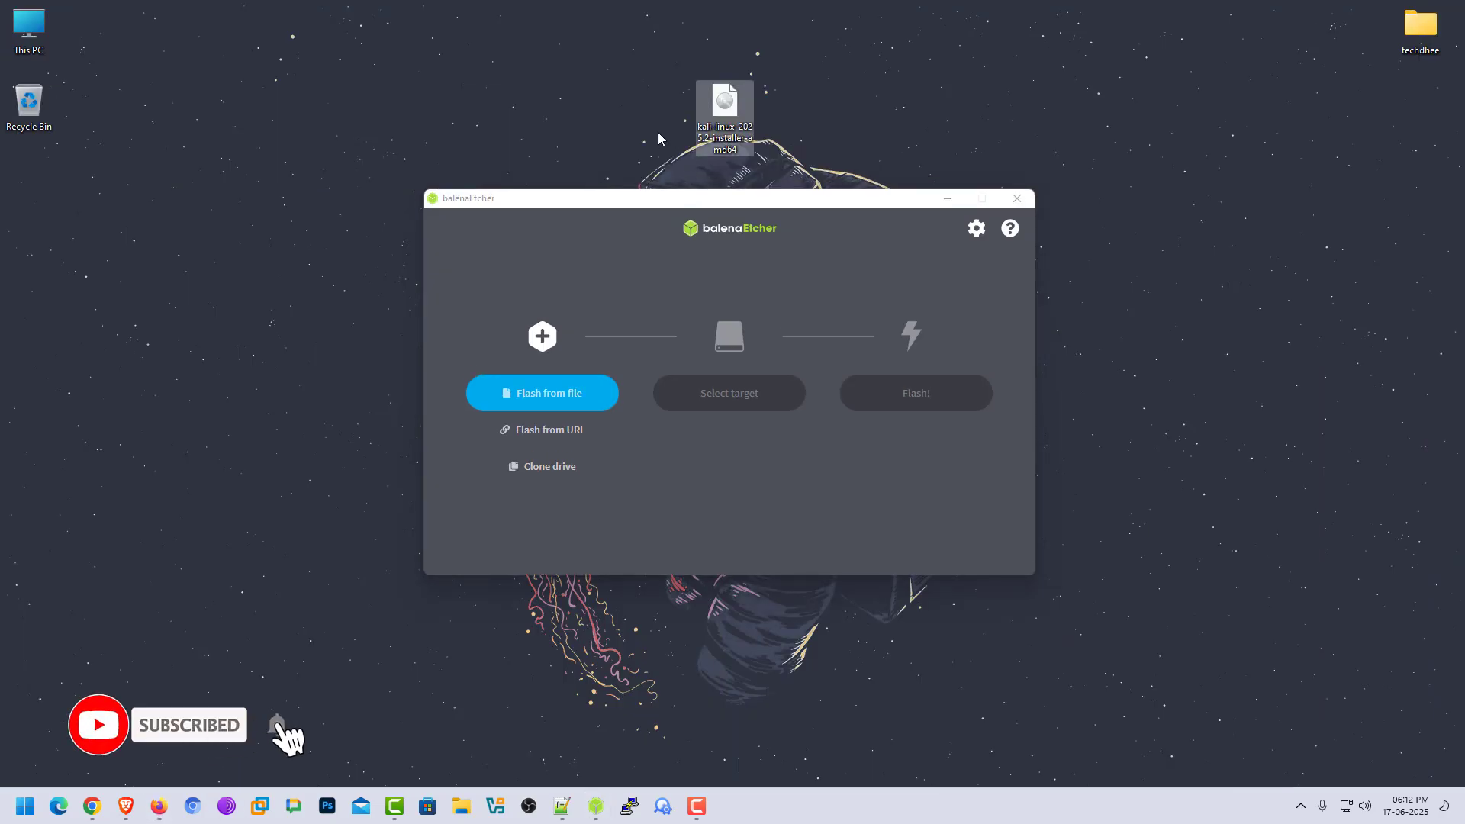
pyautogui.click(1128, 82)
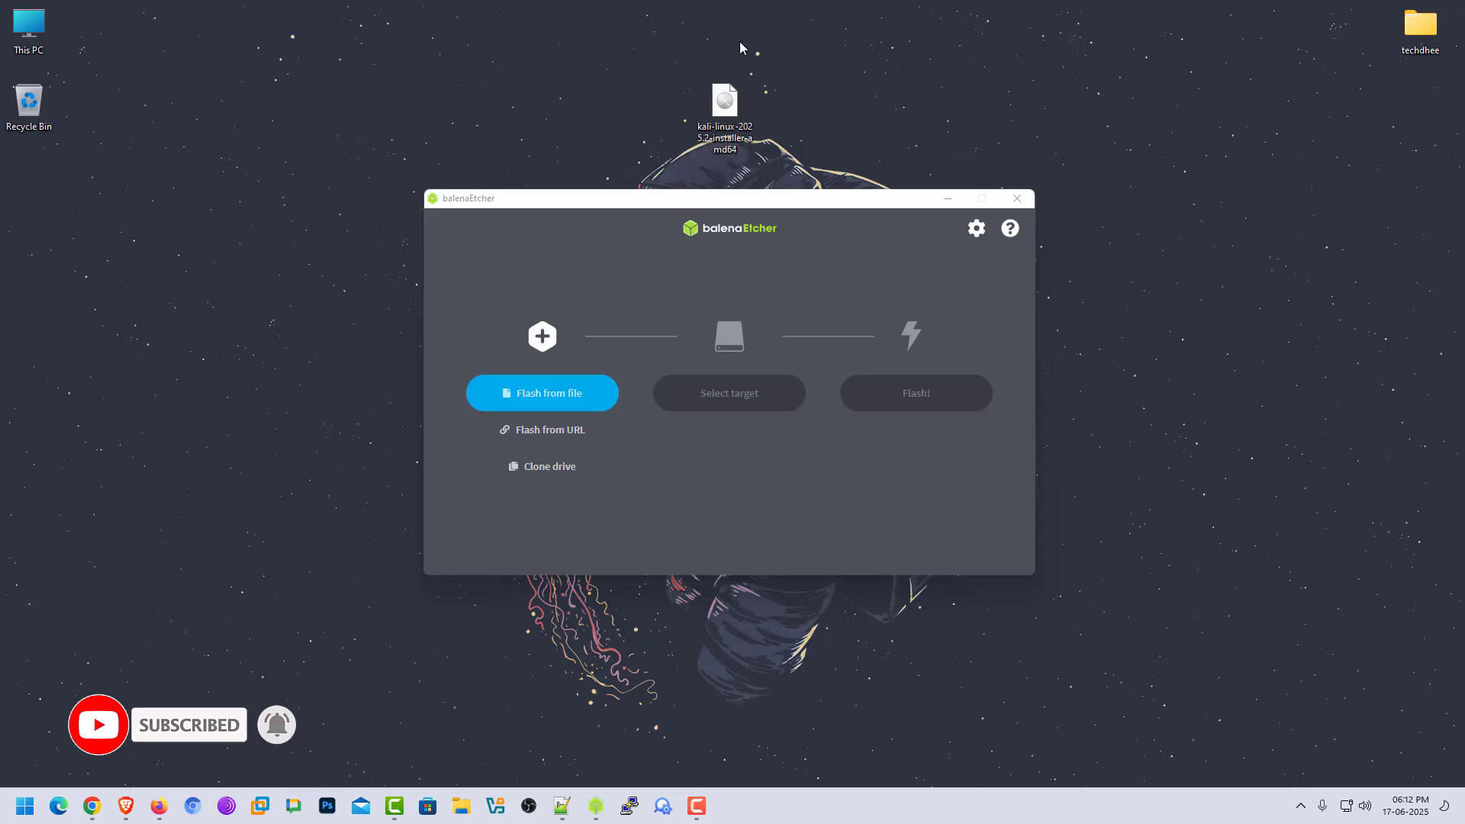
pyautogui.moveTo(713, 199); pyautogui.dragTo(713, 190)
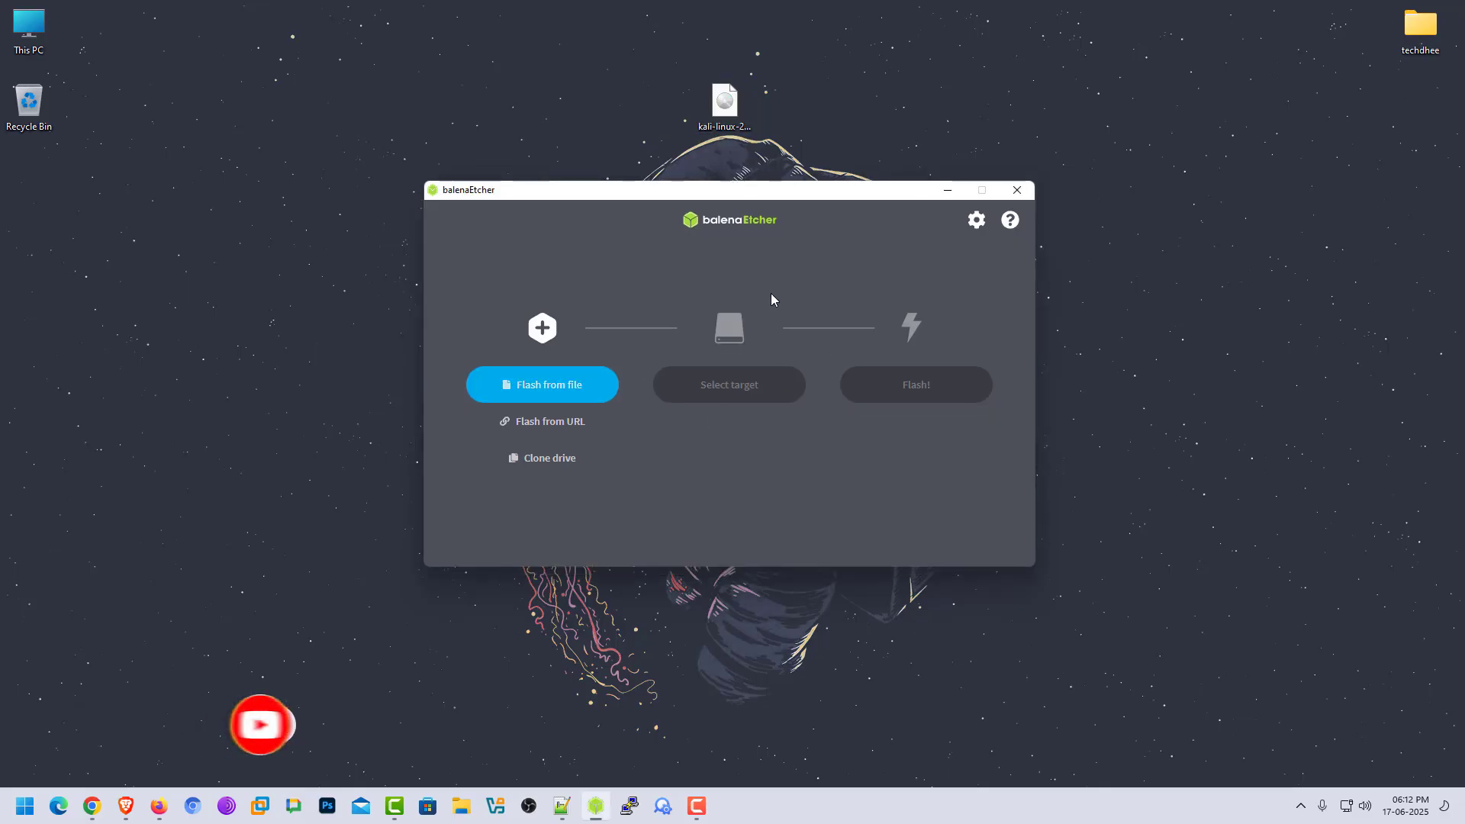
pyautogui.moveTo(684, 196)
pyautogui.mouseDown()
pyautogui.moveTo(707, 192)
pyautogui.moveTo(692, 203)
pyautogui.mouseUp()
pyautogui.click(416, 436)
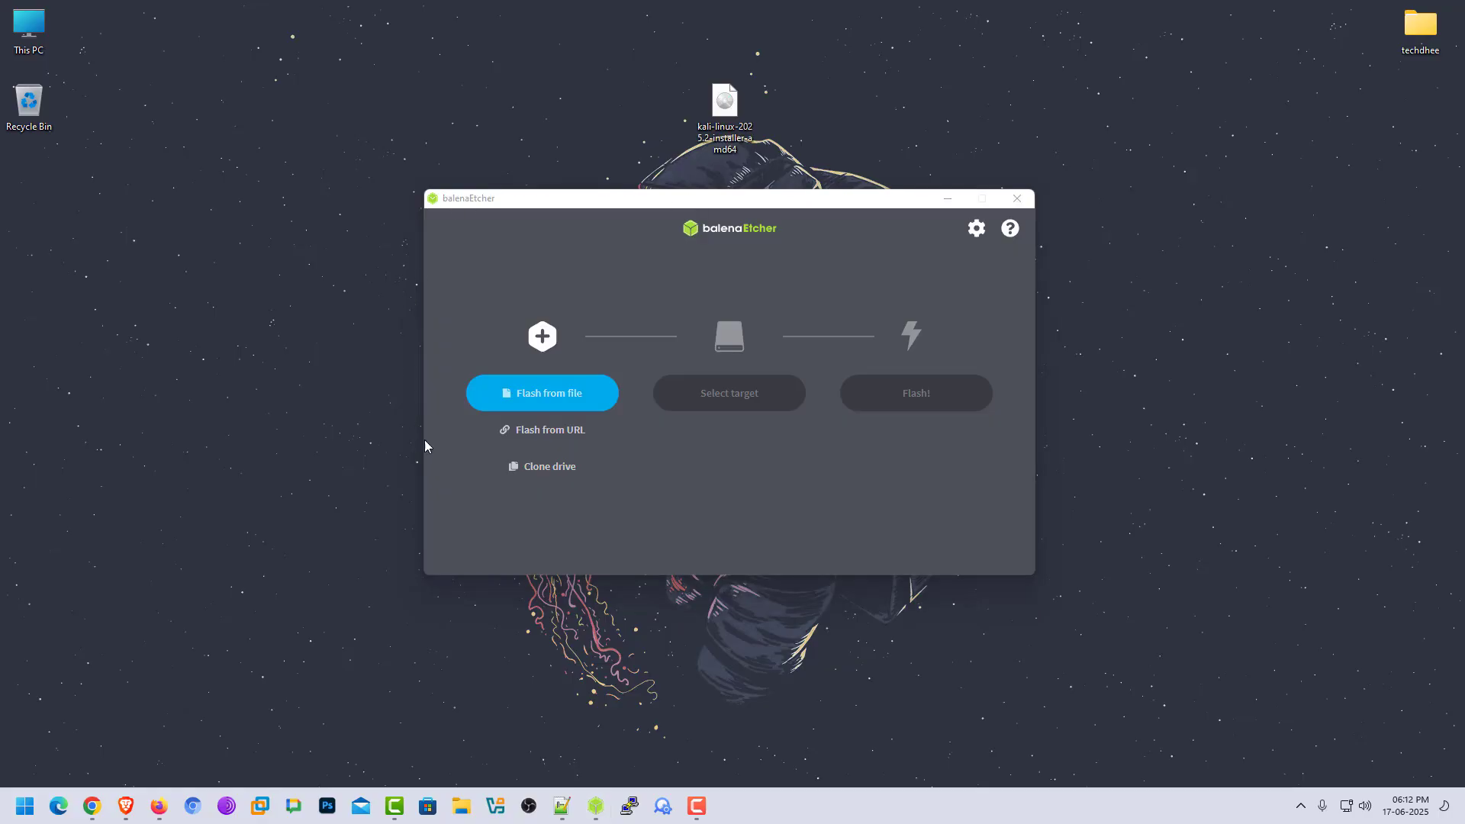
# Load the kali-linux-2025.2-installer-amd64 image from the Desktop as the file to flash in balenaEtcher.
pyautogui.click(547, 395)
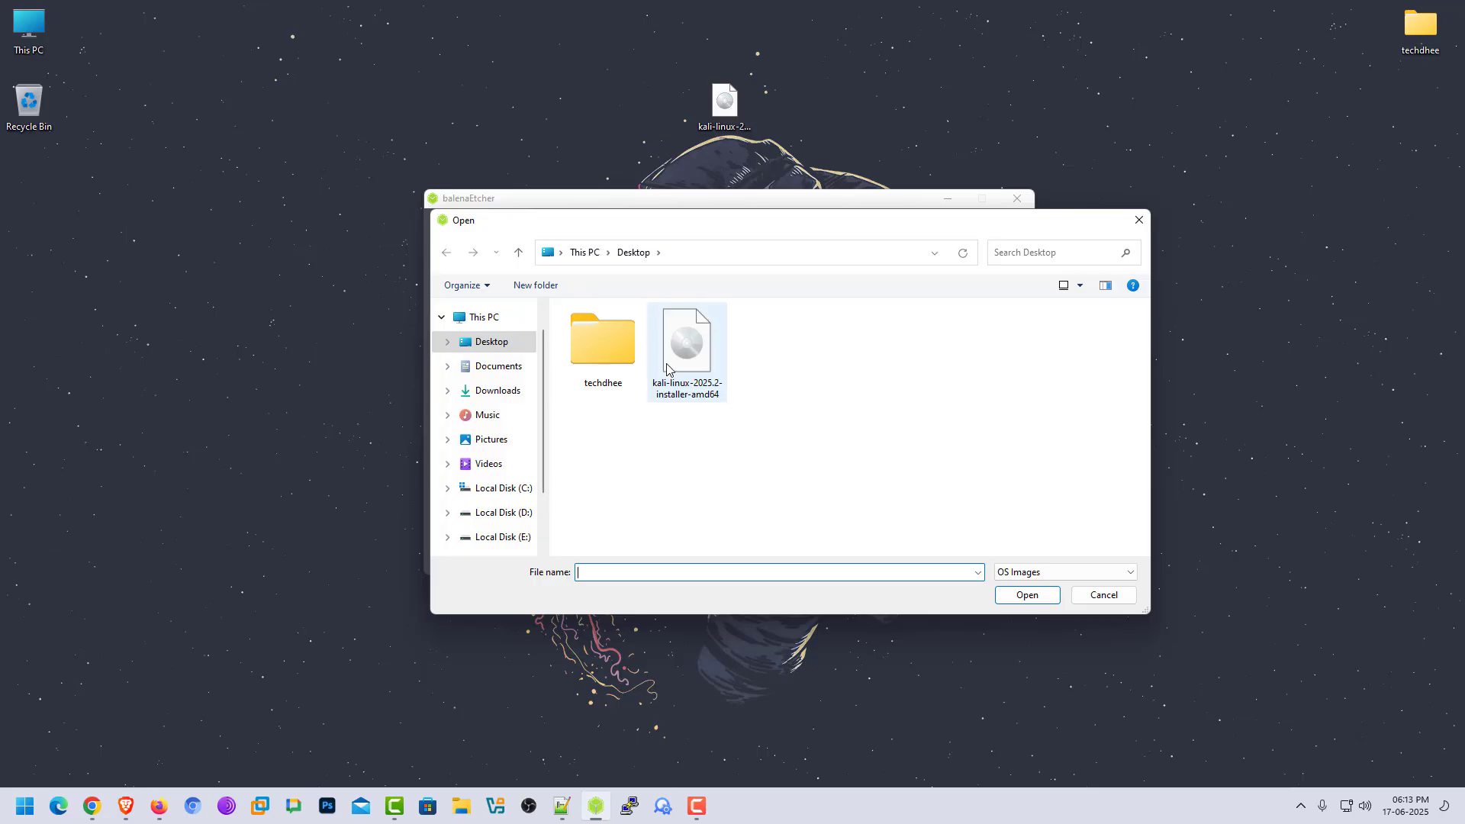
pyautogui.click(696, 386)
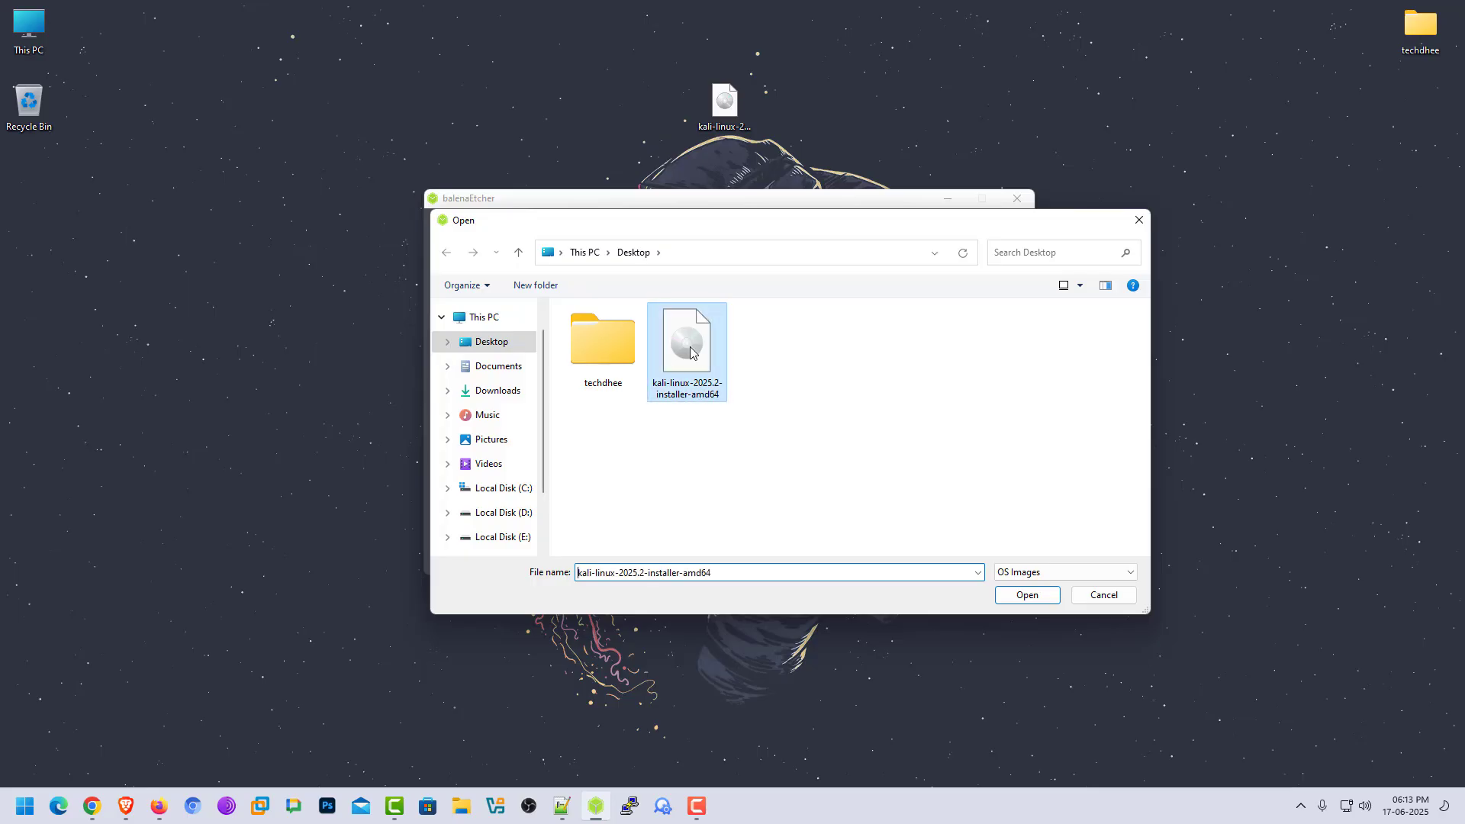
pyautogui.click(1022, 595)
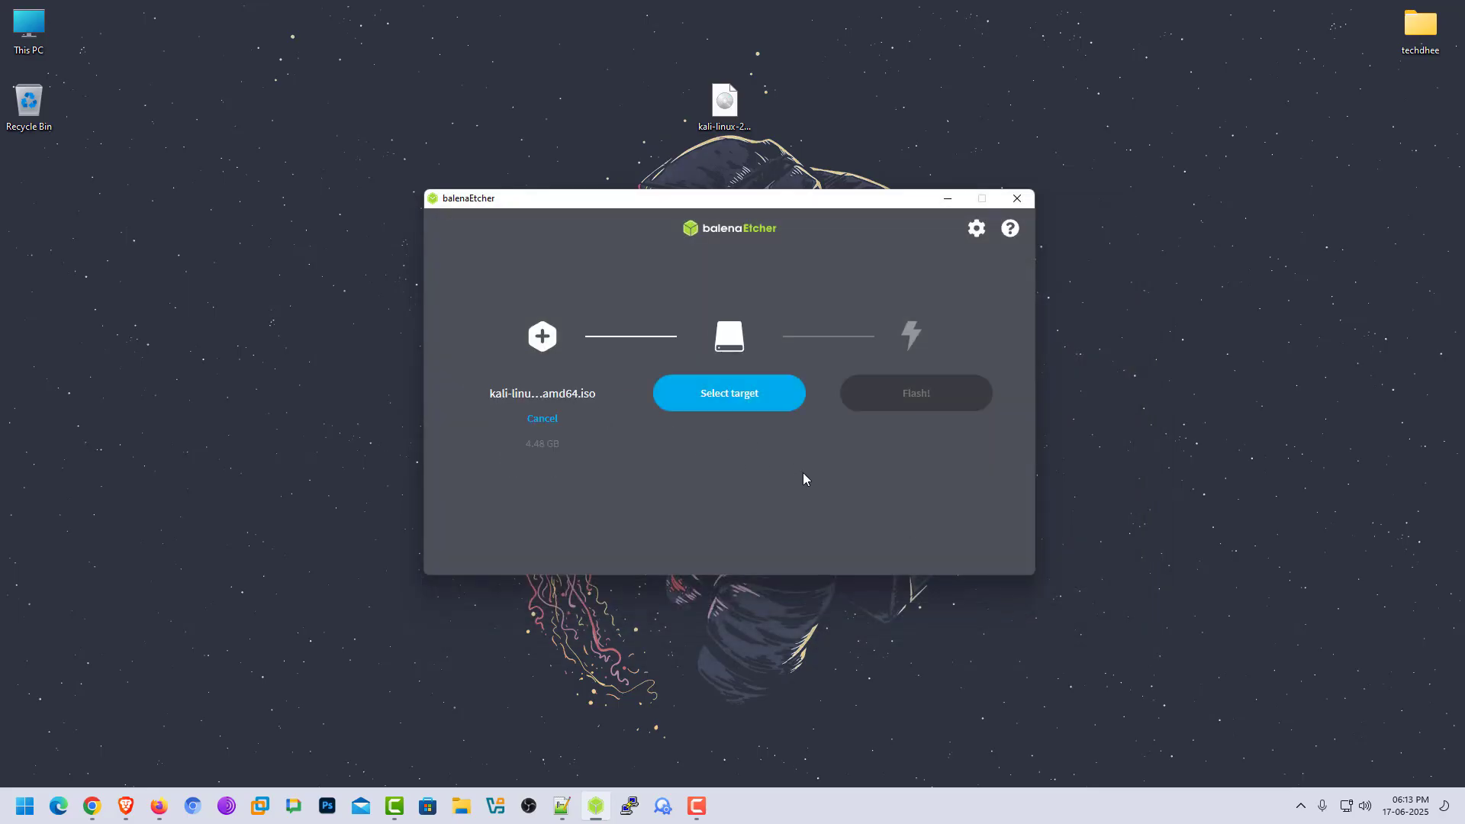
# Choose the USB SanDisk 3.2Gen1 USB Device as the target drive and start flashing the image.
pyautogui.click(739, 407)
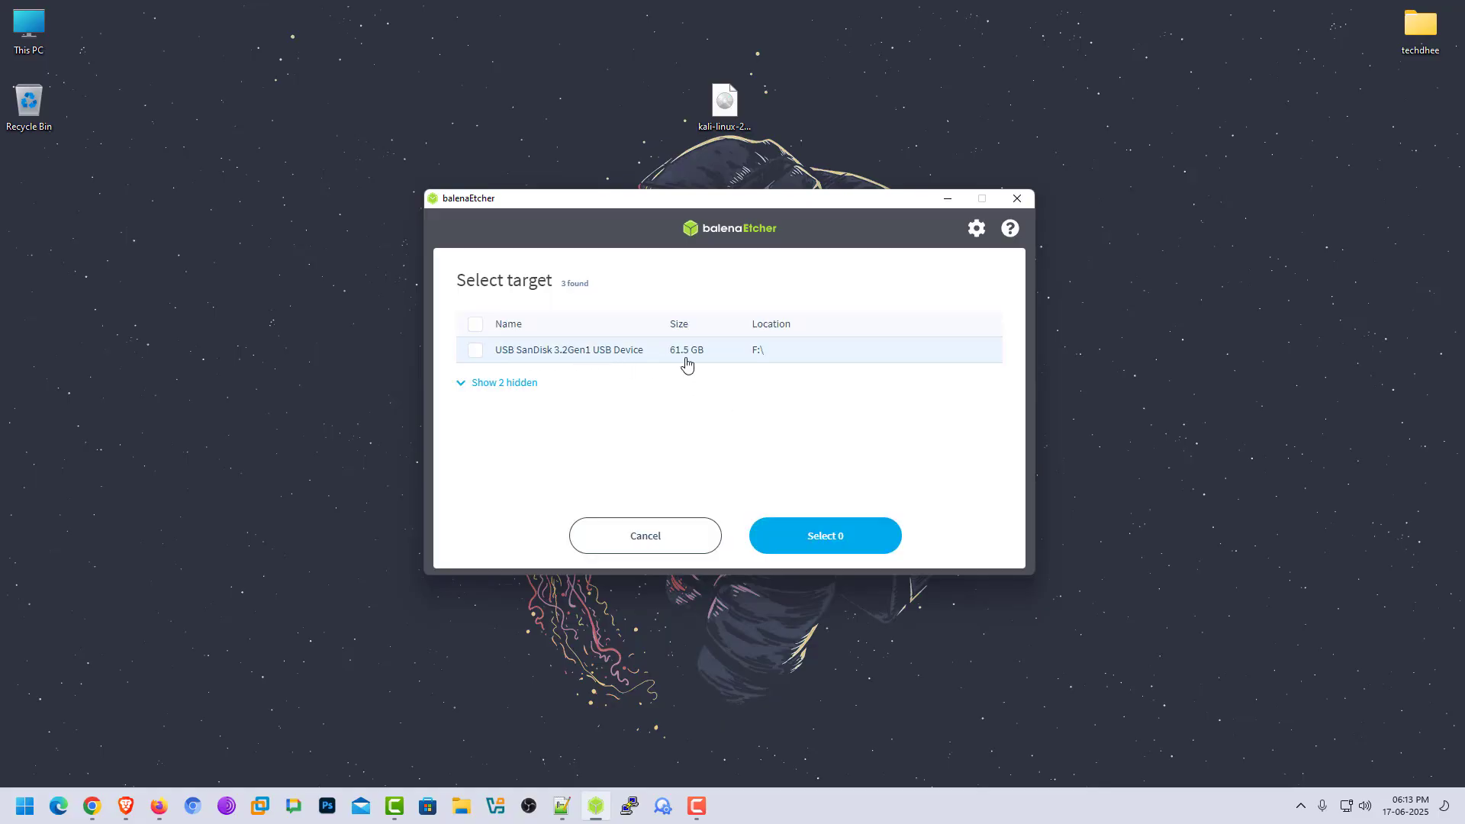
pyautogui.click(481, 348)
pyautogui.click(851, 544)
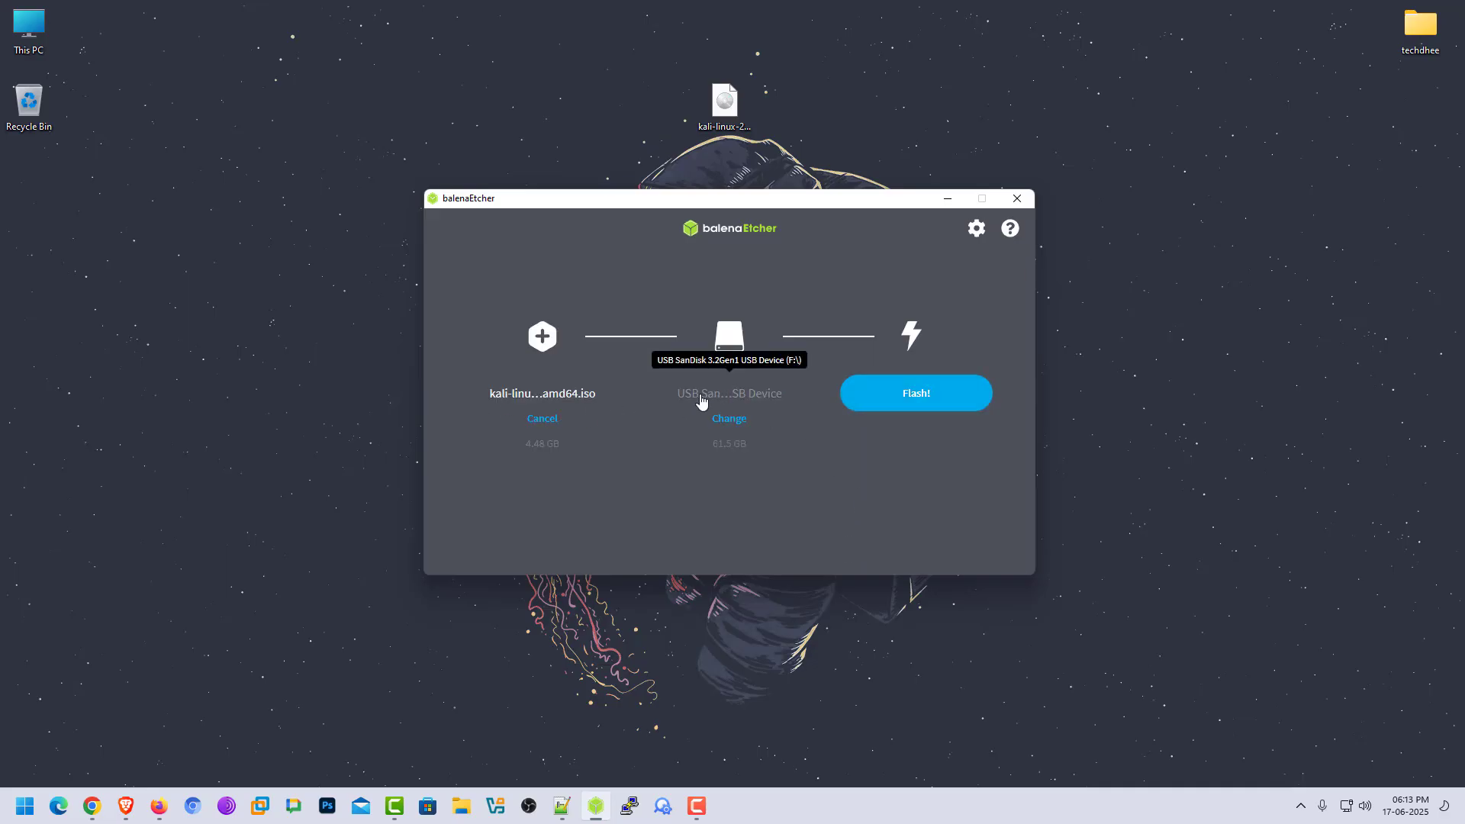
pyautogui.click(924, 409)
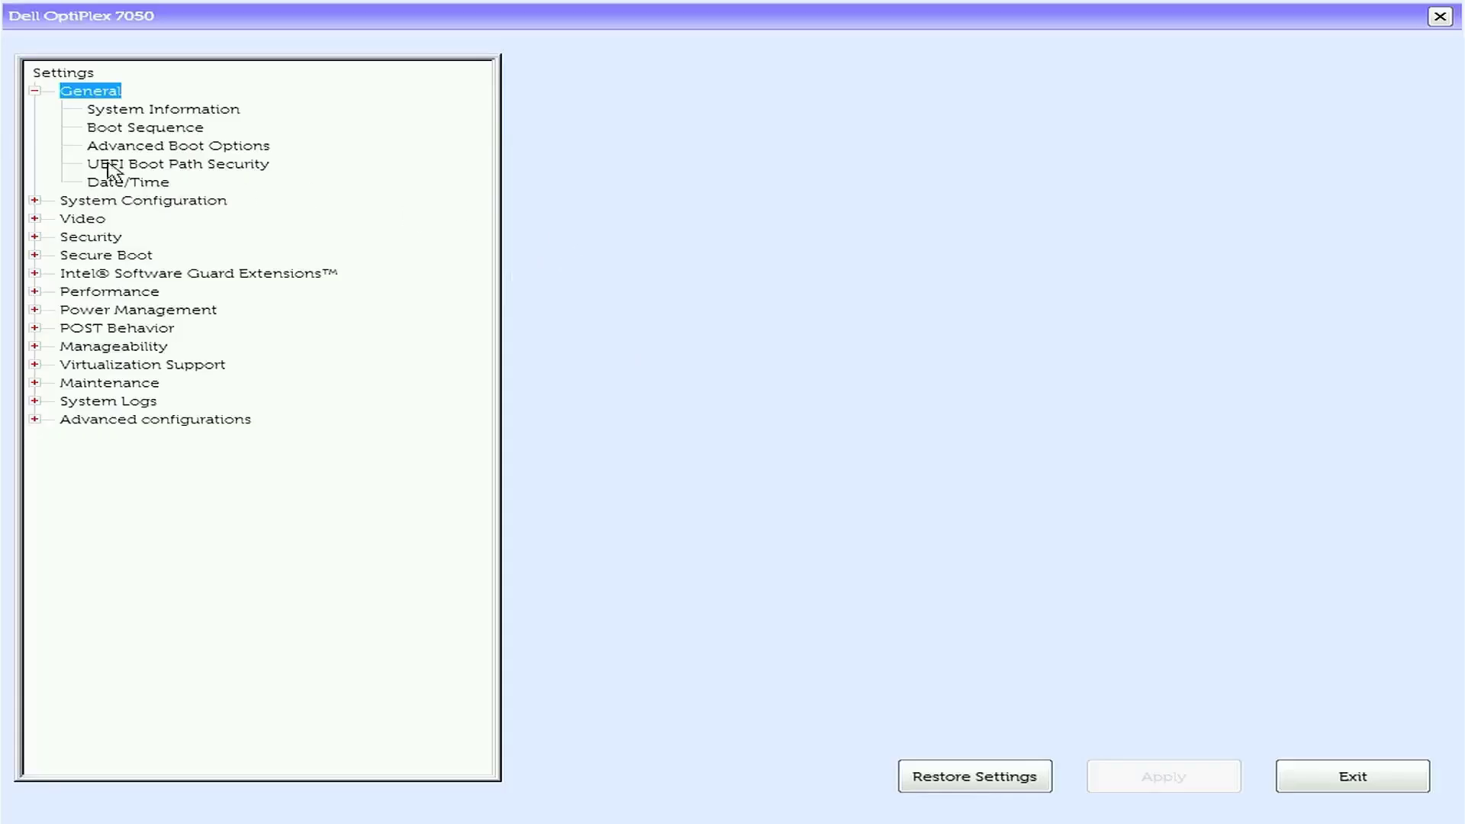
# In the Dell BIOS boot sequence, move UEFI: USB to the first position.
pyautogui.click(107, 119)
pyautogui.click(111, 128)
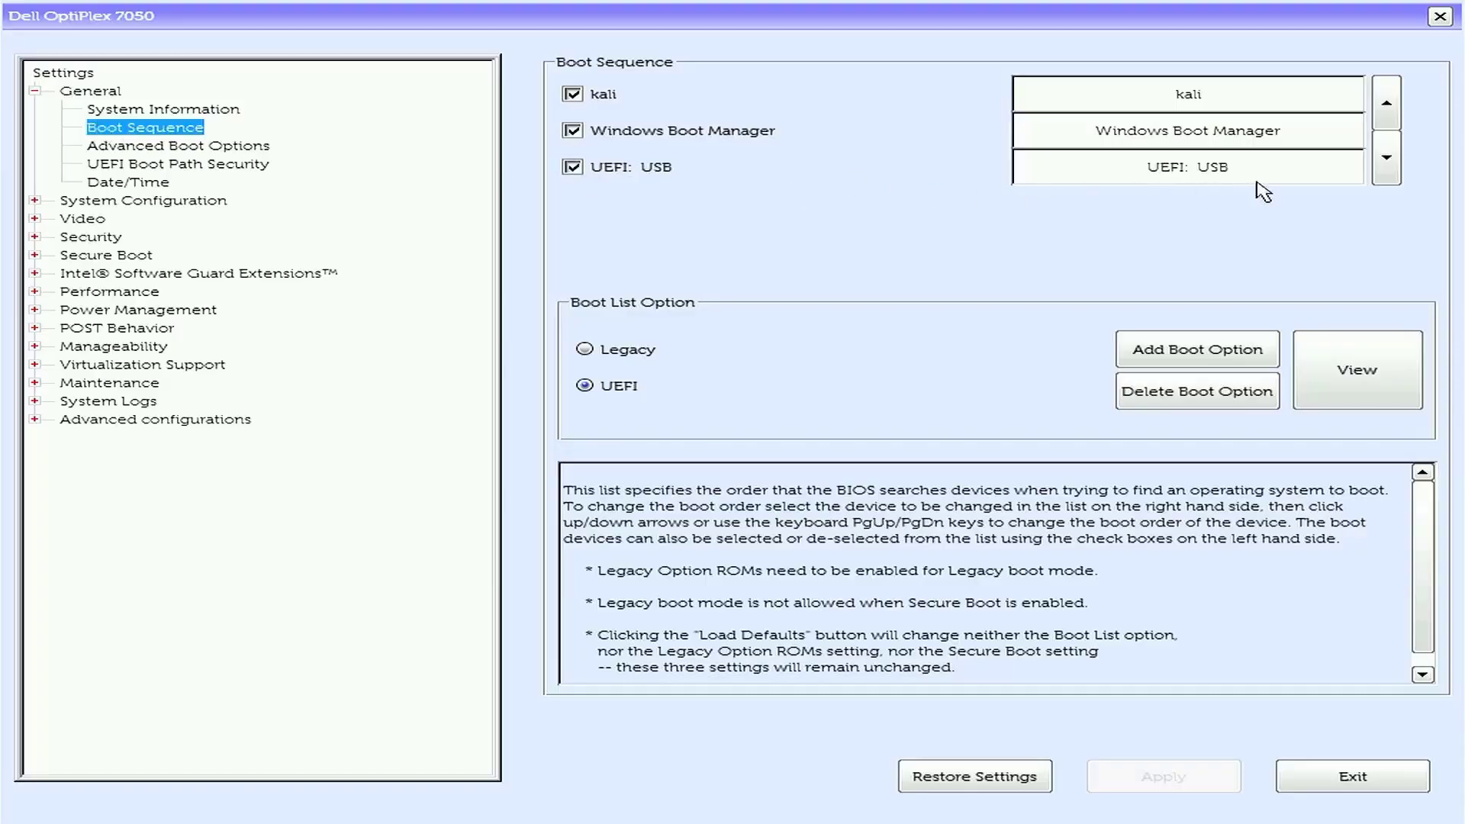
pyautogui.click(1183, 170)
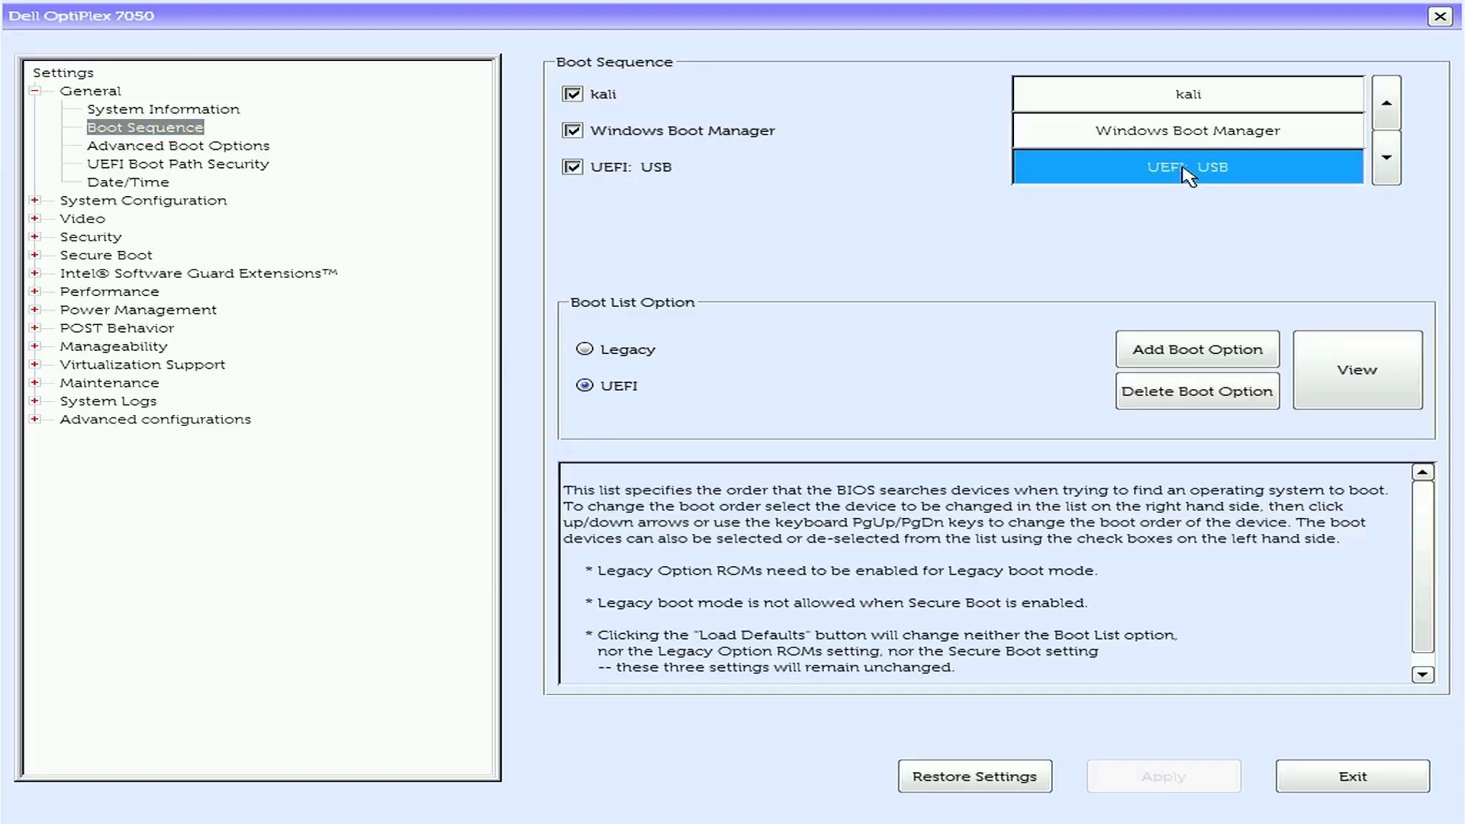
pyautogui.click(1393, 103)
pyautogui.click(1395, 103)
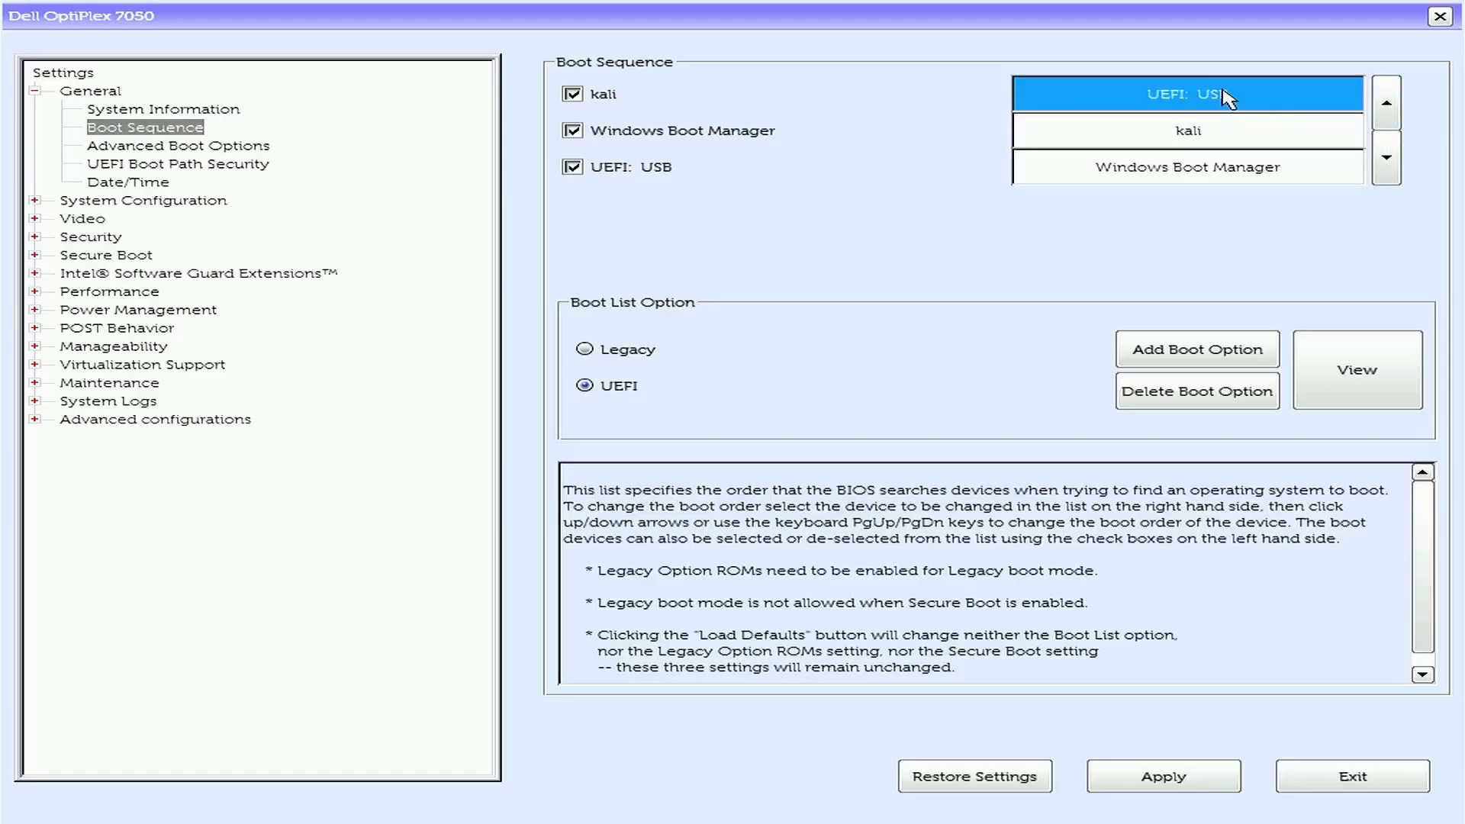
# Apply the boot order change without saving it as custom user settings, and exit the BIOS setup.
pyautogui.click(1163, 776)
pyautogui.click(1148, 778)
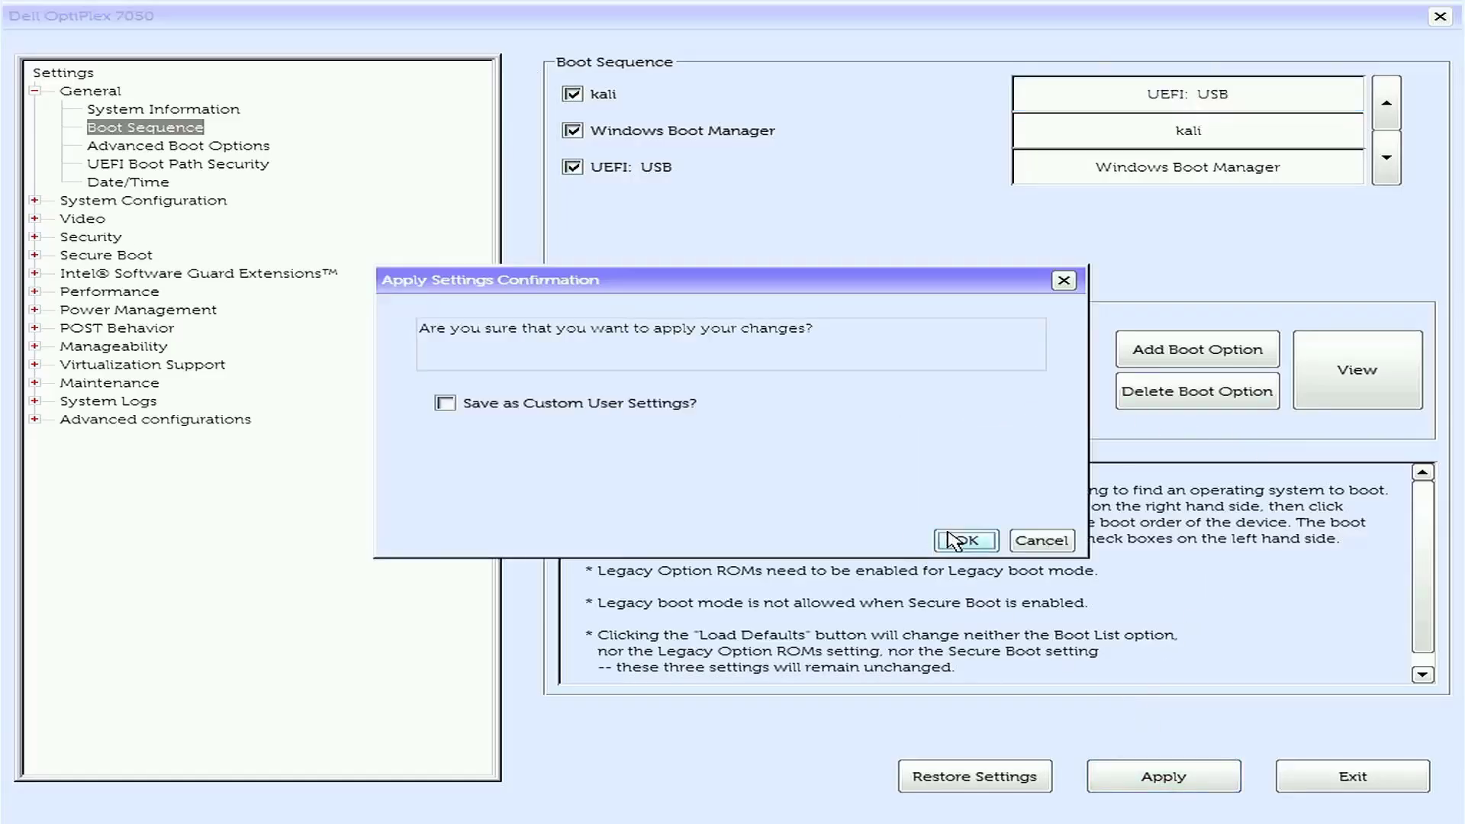
pyautogui.click(963, 540)
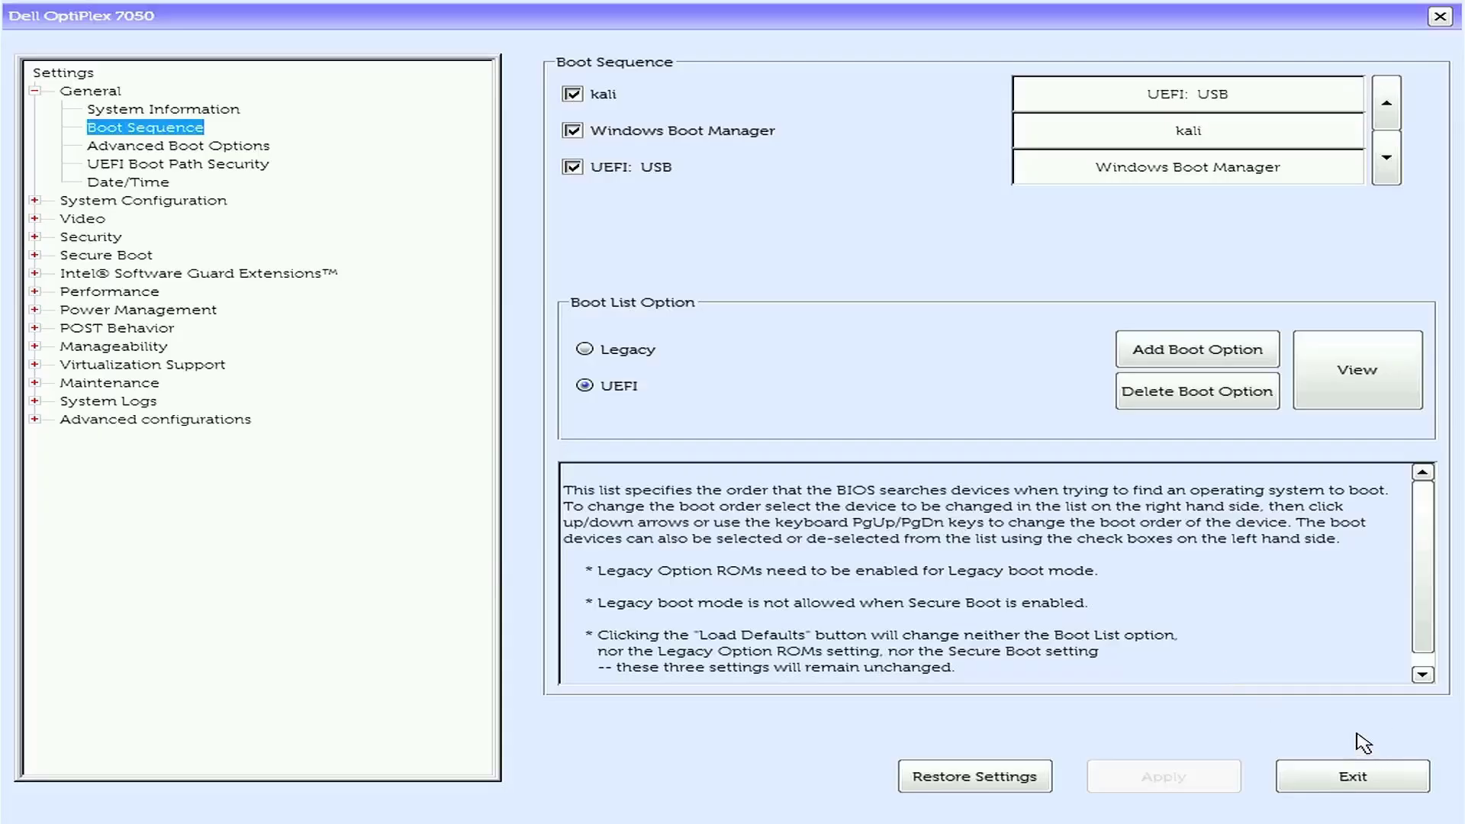
pyautogui.click(1366, 780)
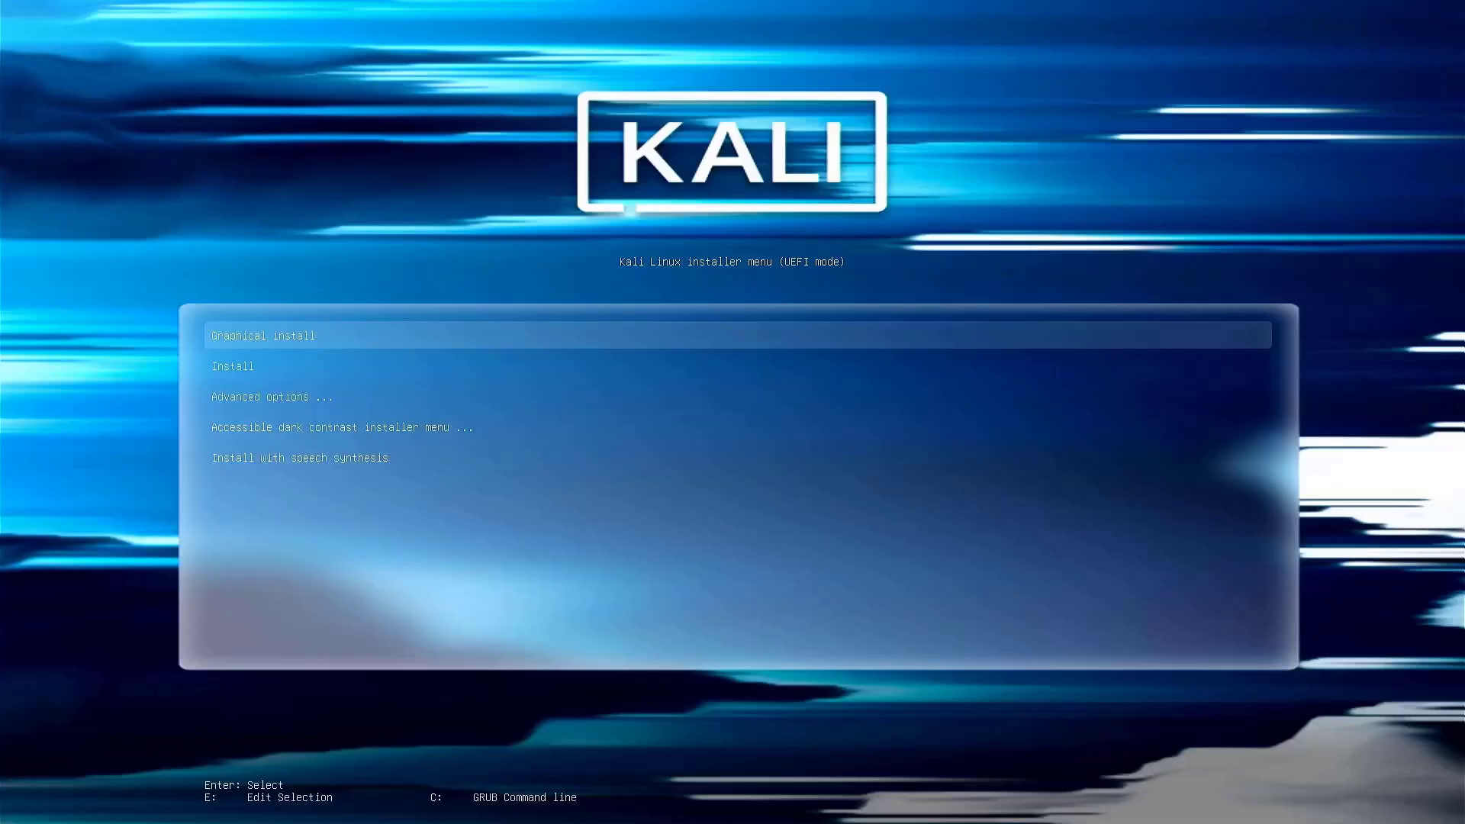
# Start the Graphical install from the Kali installer menu and accept English as the installation language.
pyautogui.press('Down')
pyautogui.press('Up')
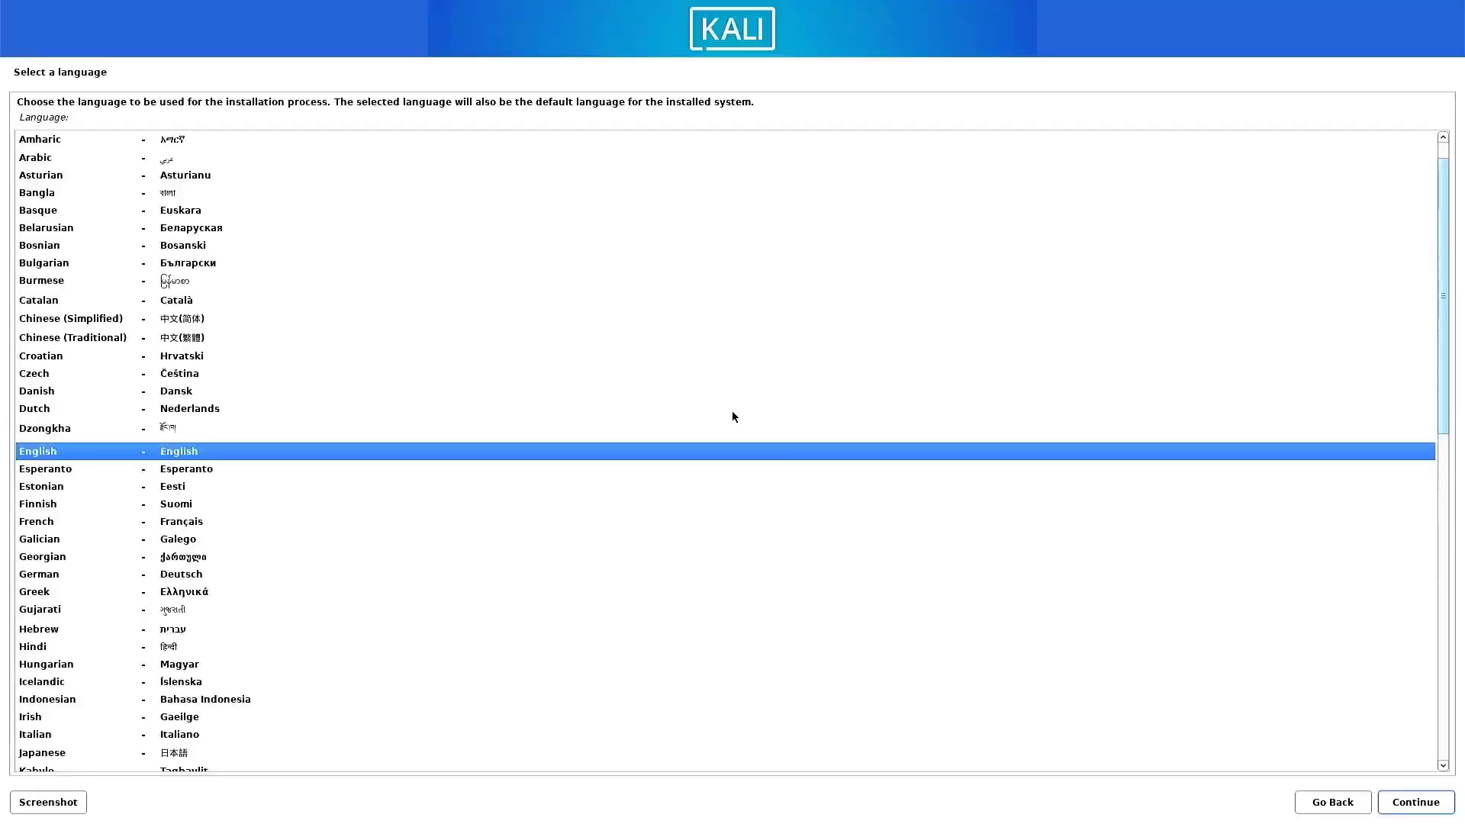
pyautogui.press('Return')
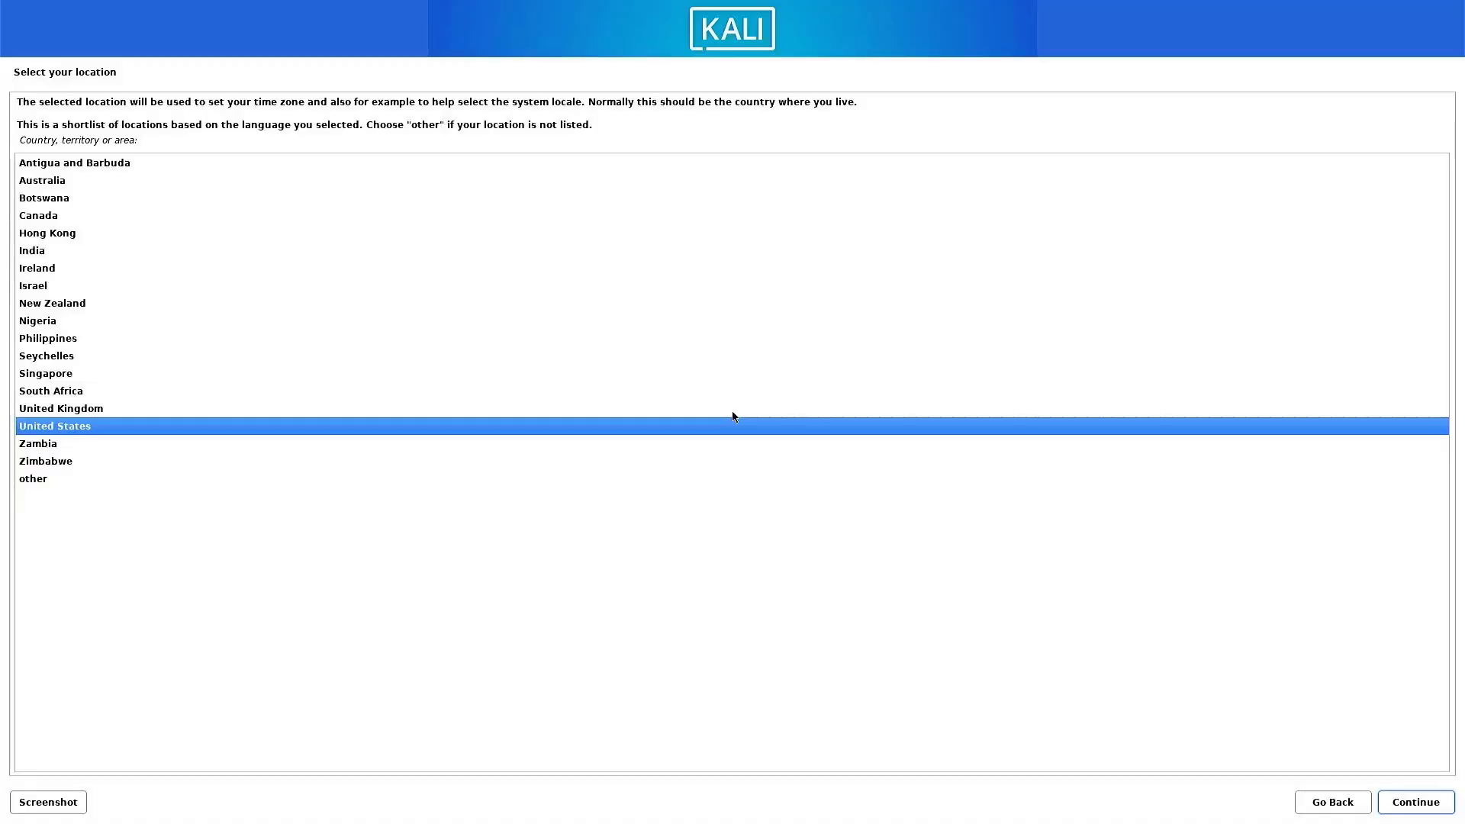
# Set the location to India and accept the American English keymap.
pyautogui.press('Up')
pyautogui.press('Up')
pyautogui.press('Up')
pyautogui.press('Up')
pyautogui.press('Up')
pyautogui.press('Up')
pyautogui.press('Up')
pyautogui.press('Up')
pyautogui.press('Up')
pyautogui.press('Up')
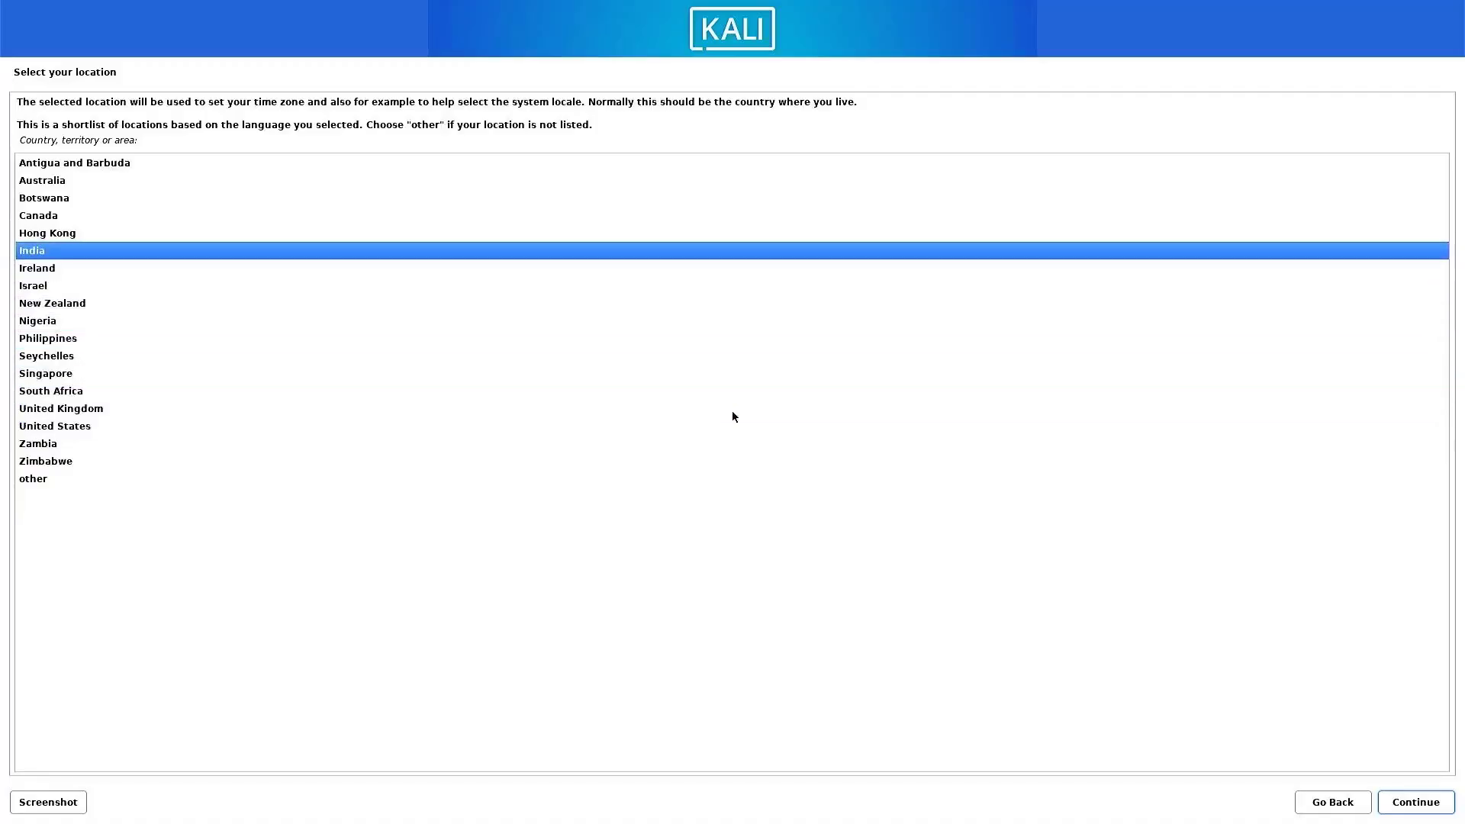
pyautogui.press('Return')
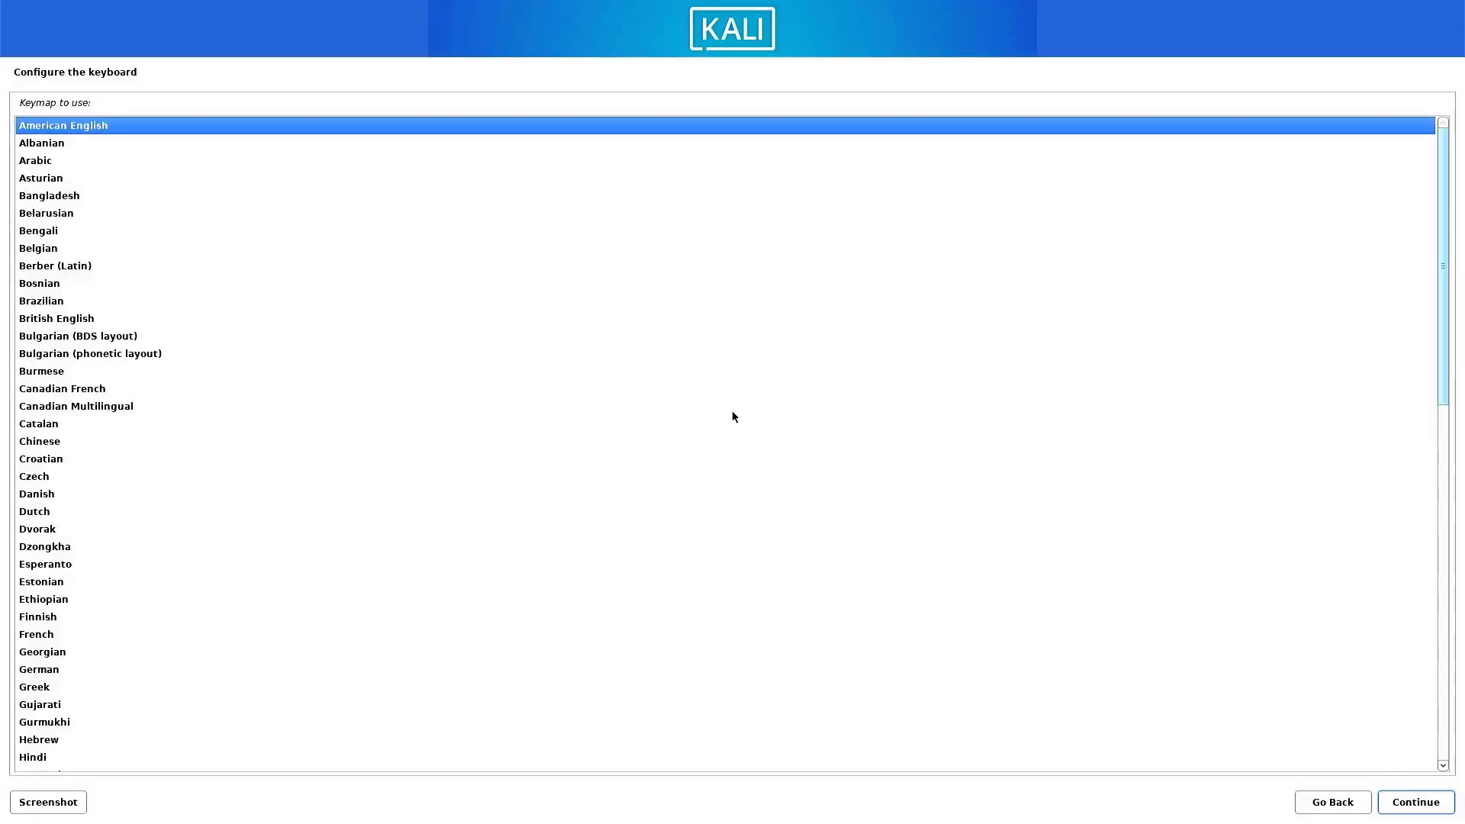
pyautogui.press('Return')
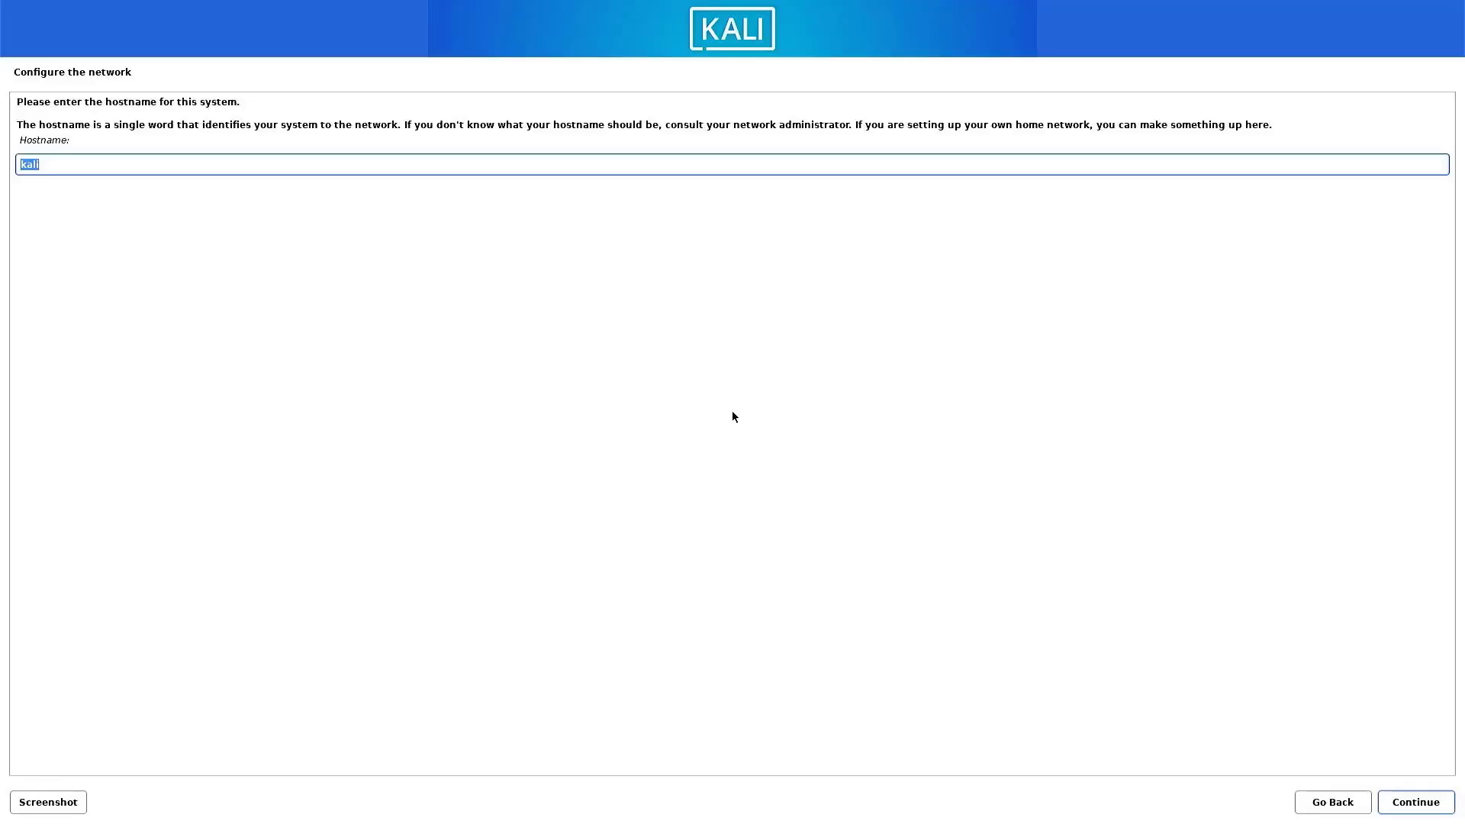
# Keep kali as the system's hostname and leave the domain name blank.
pyautogui.press('Right')
pyautogui.hotkey('ctrl', 'a')
pyautogui.press('Right')
pyautogui.press('Return')
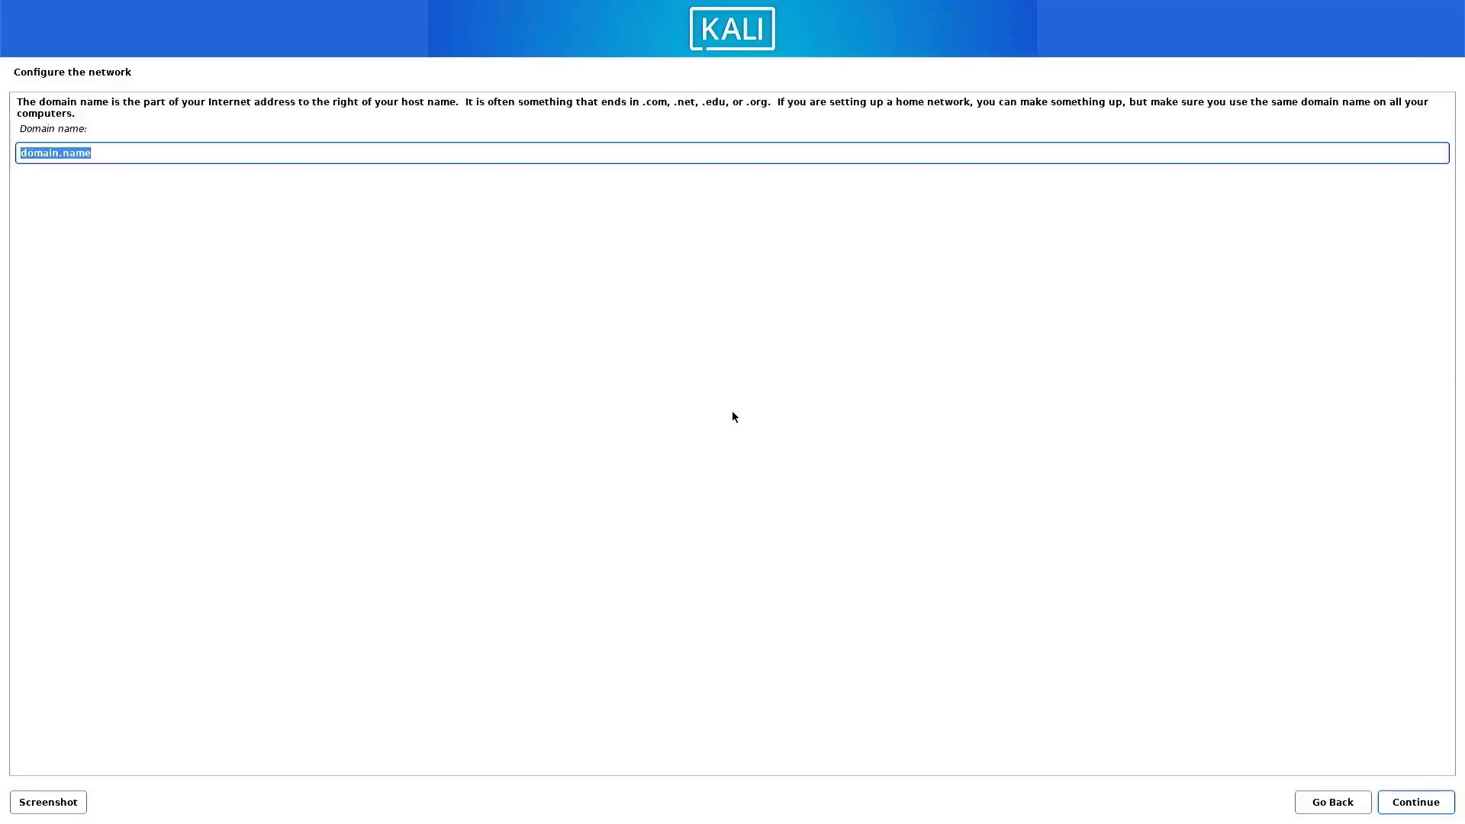
pyautogui.press('BackSpace')
pyautogui.press('Return')
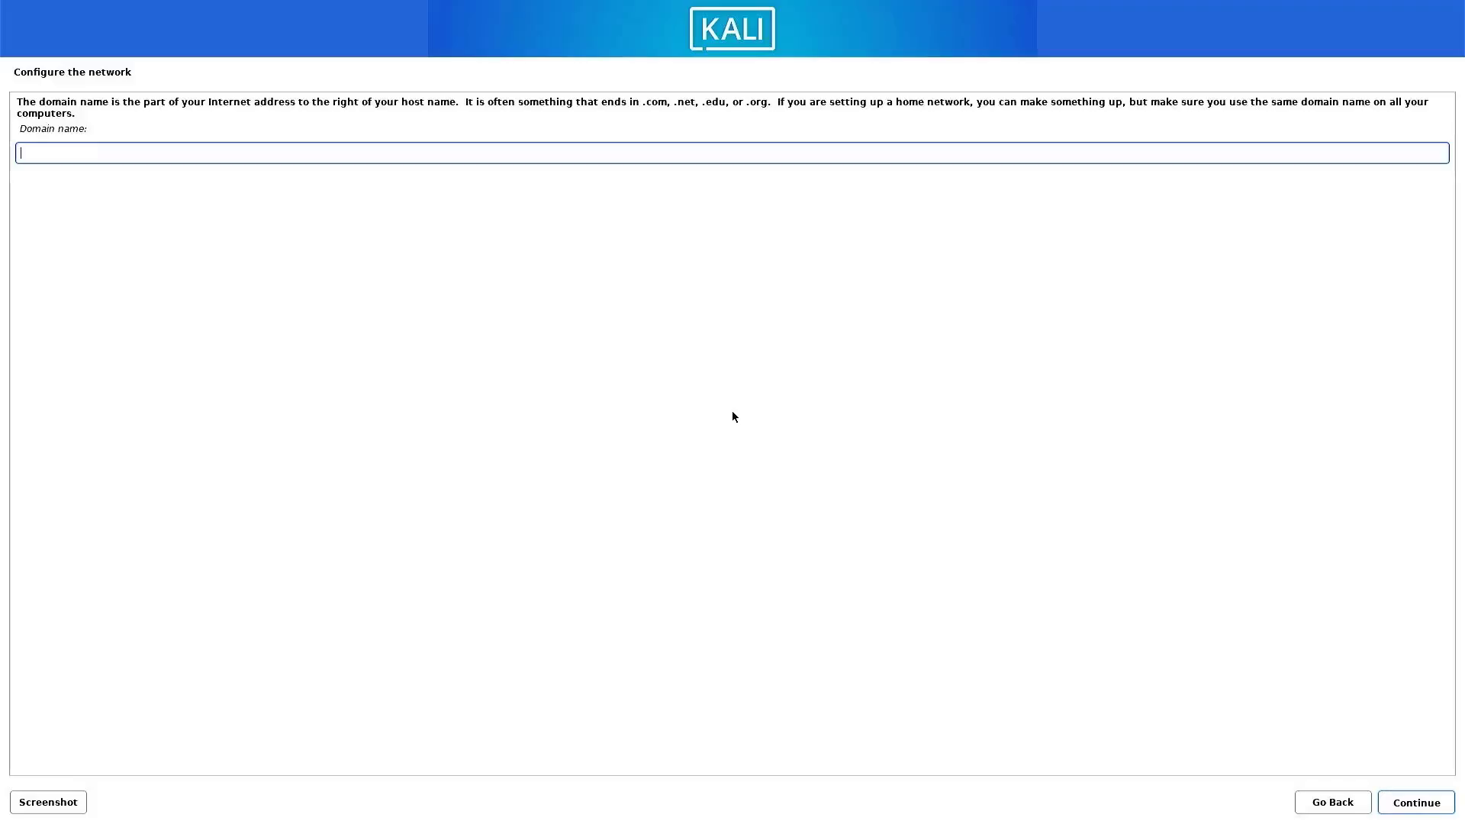
# Enter the new user's full name and set the account's username to techdhee.
pyautogui.write('T')
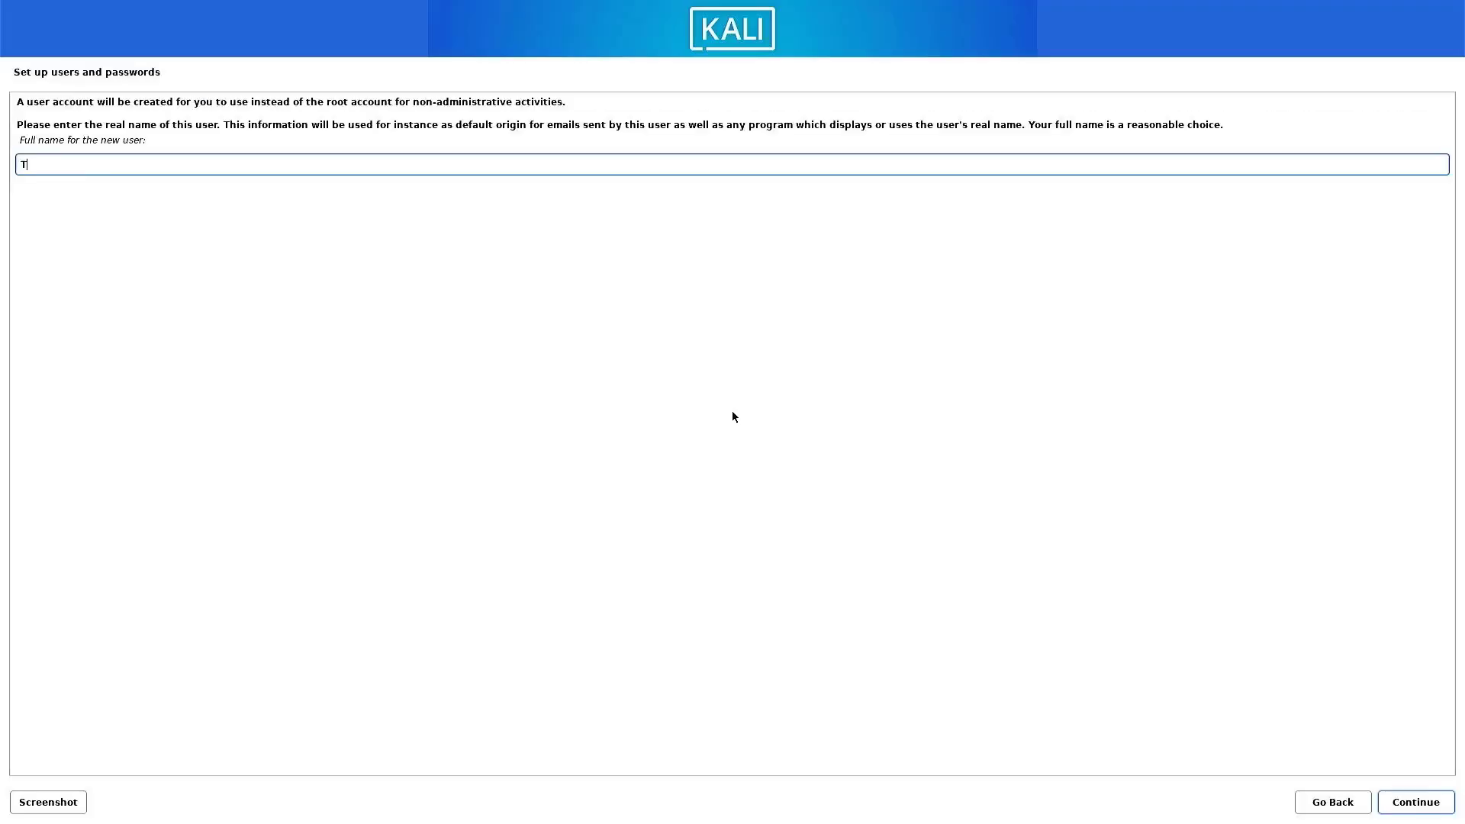
pyautogui.write('ECH DHEE')
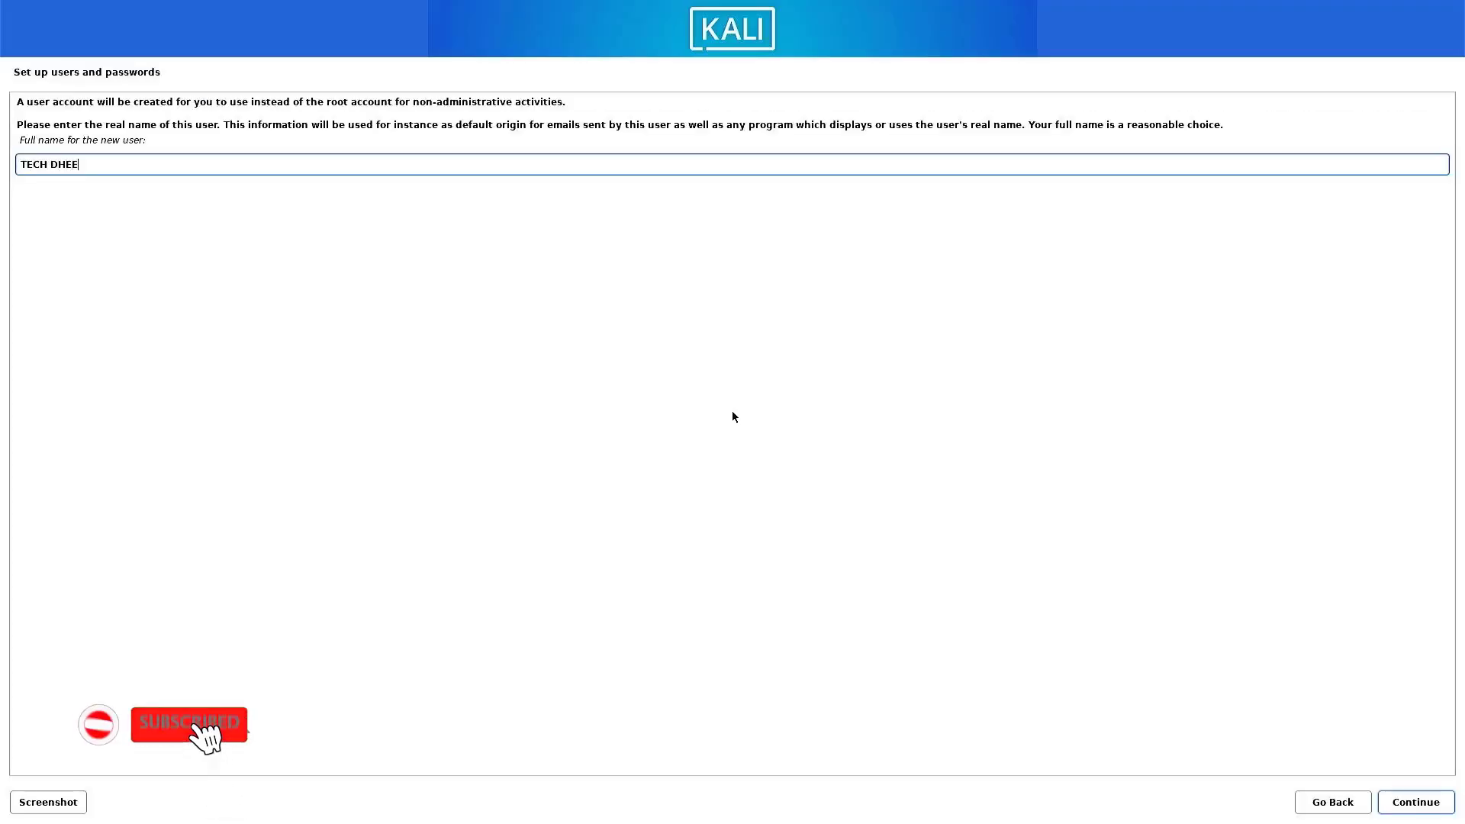
pyautogui.press('Return')
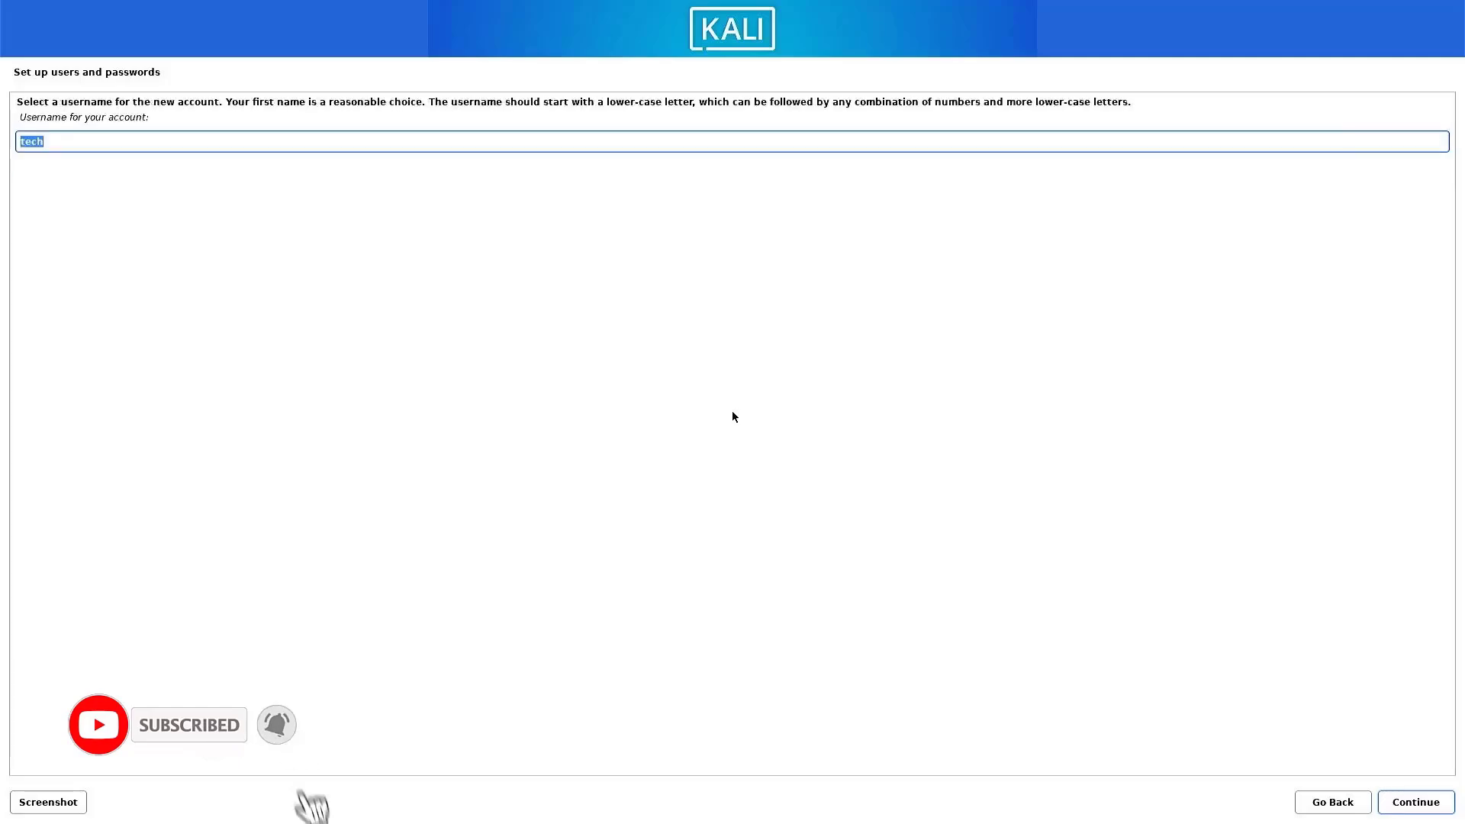
pyautogui.press('End')
pyautogui.write('dhee')
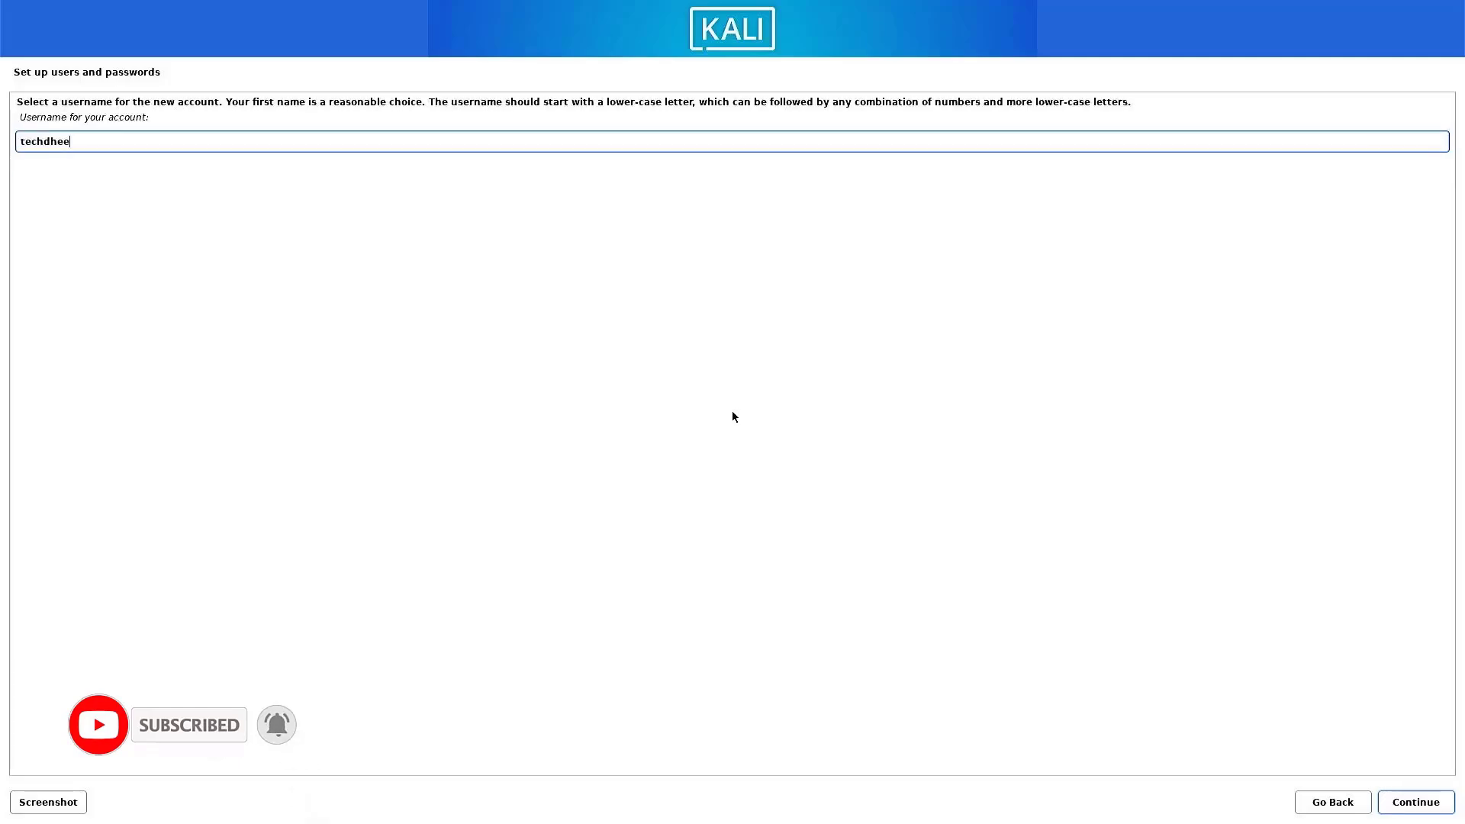
pyautogui.press('Return')
# Enter the new user's password in both the password and verification fields and continue.
pyautogui.write('●●●●●●●●')
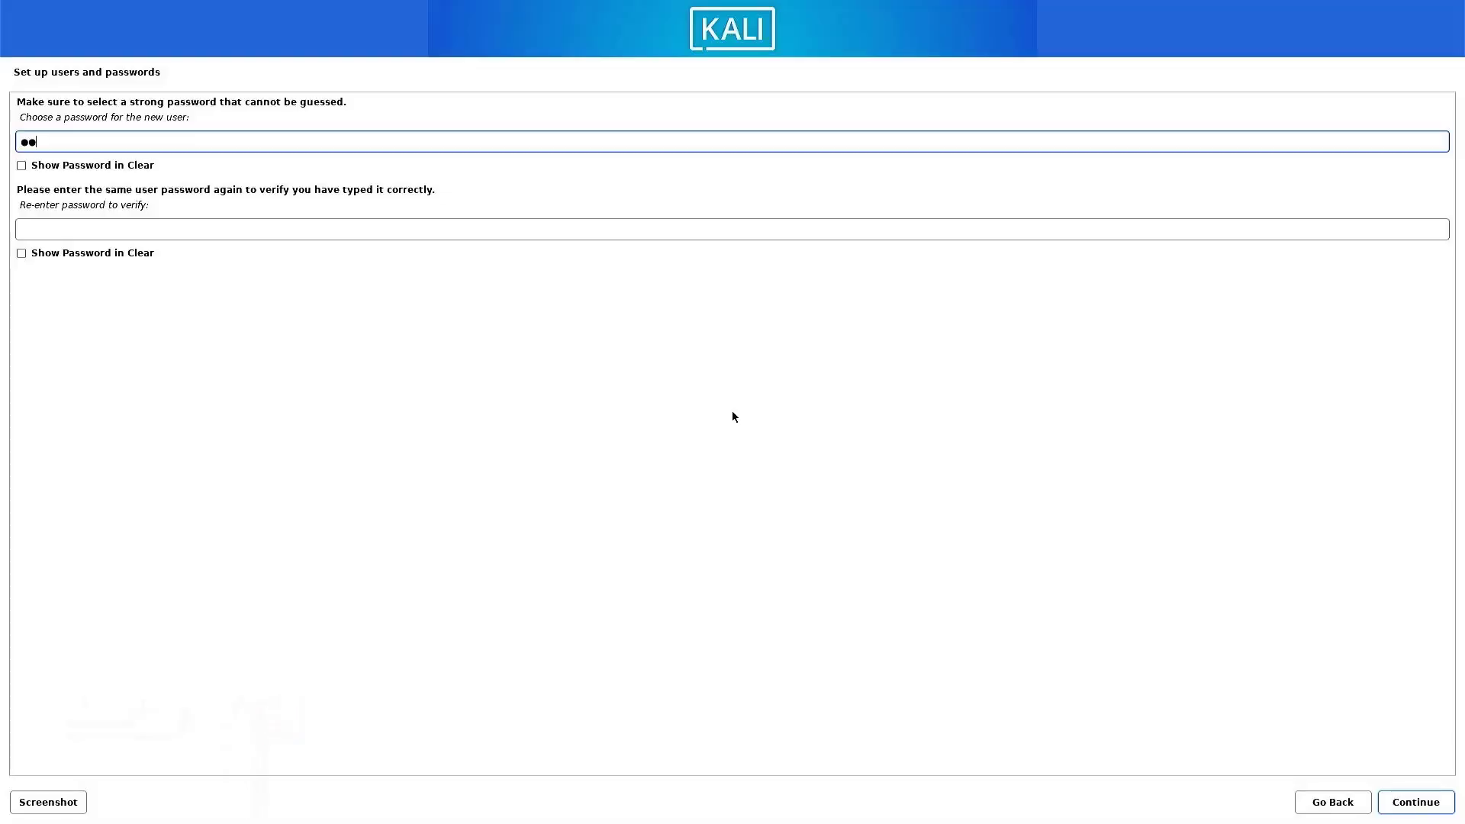
pyautogui.press('Tab')
pyautogui.write('●●●●●●●●')
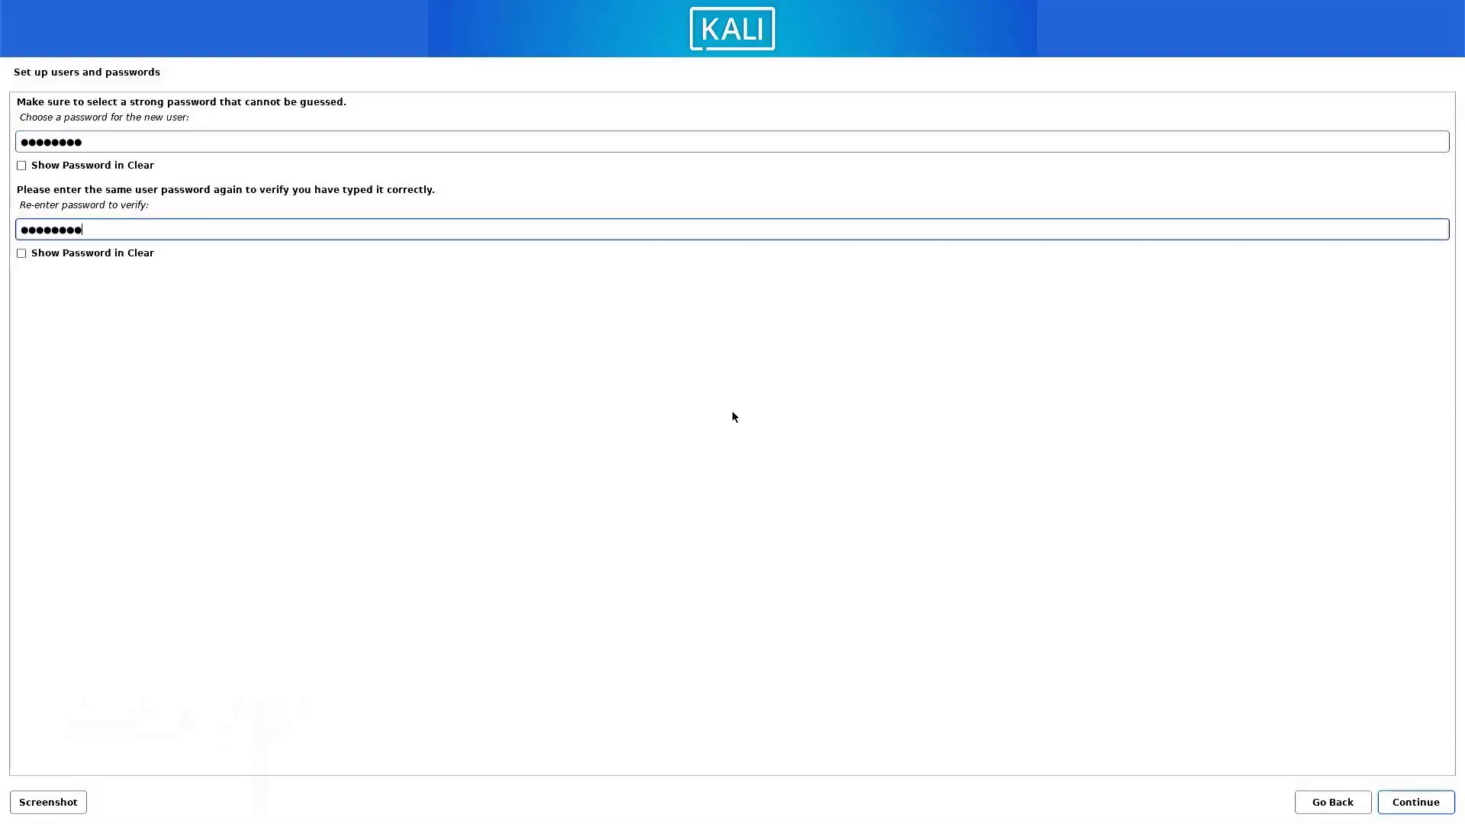
pyautogui.press('Return')
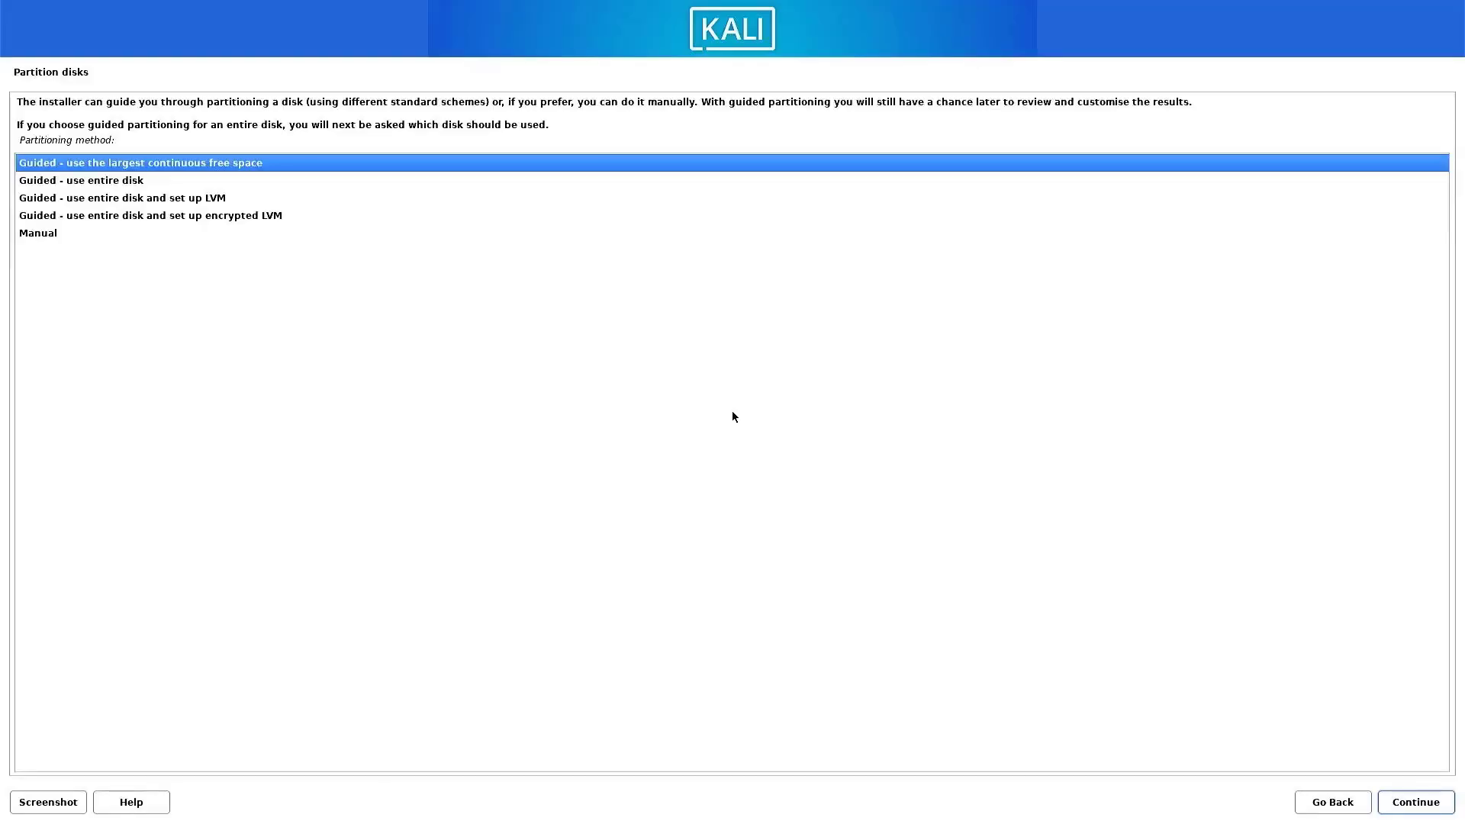
# Choose the Manual partitioning method and continue to the partition overview.
pyautogui.click(37, 239)
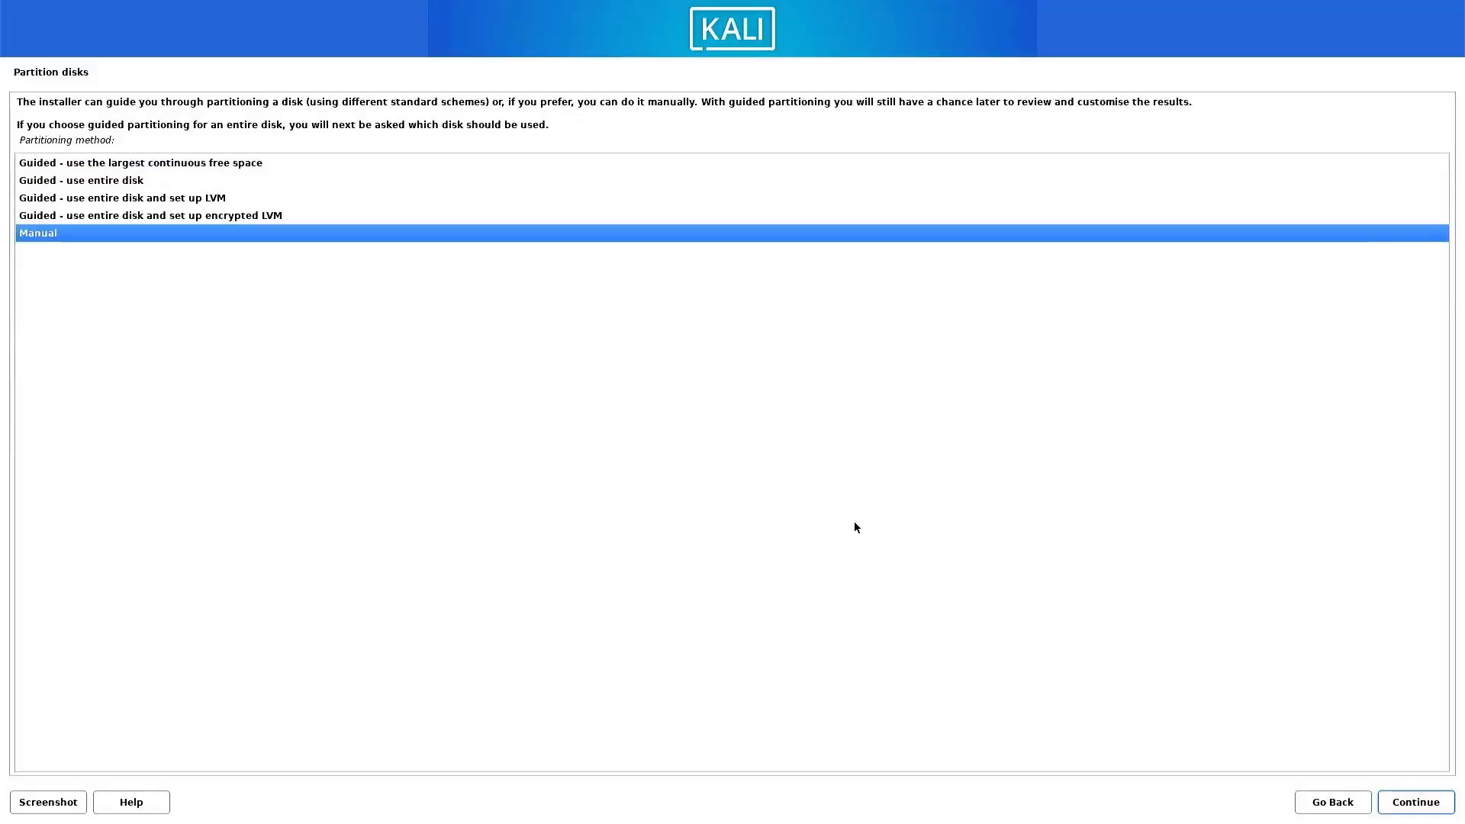
pyautogui.click(1400, 809)
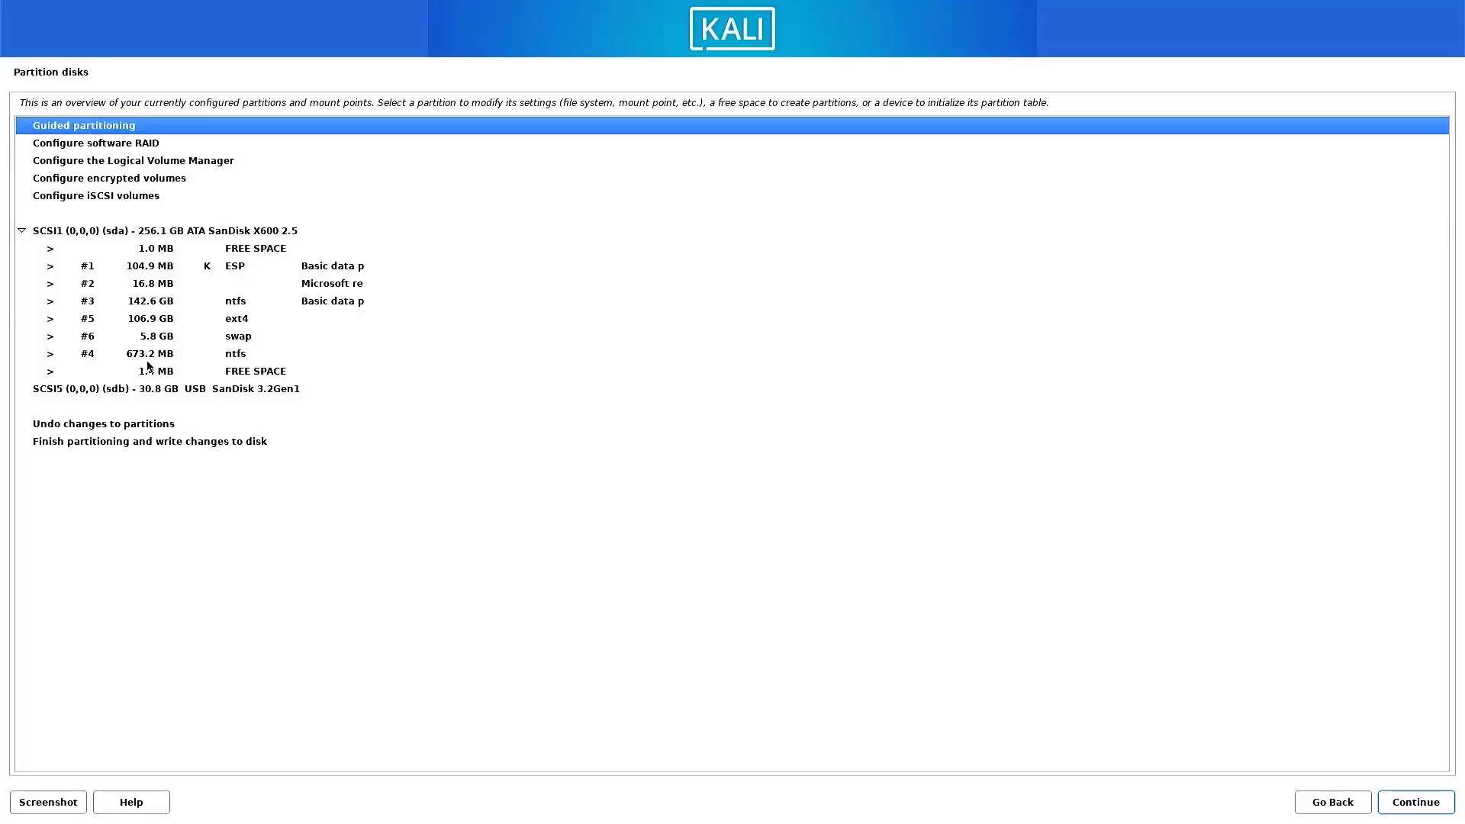
# Delete the 104.9 MB ESP, the 16.8 MB Microsoft reserved and the 142.6 GB NTFS partitions from the 256.1 GB SanDisk disk (sda).
pyautogui.doubleClick(161, 267)
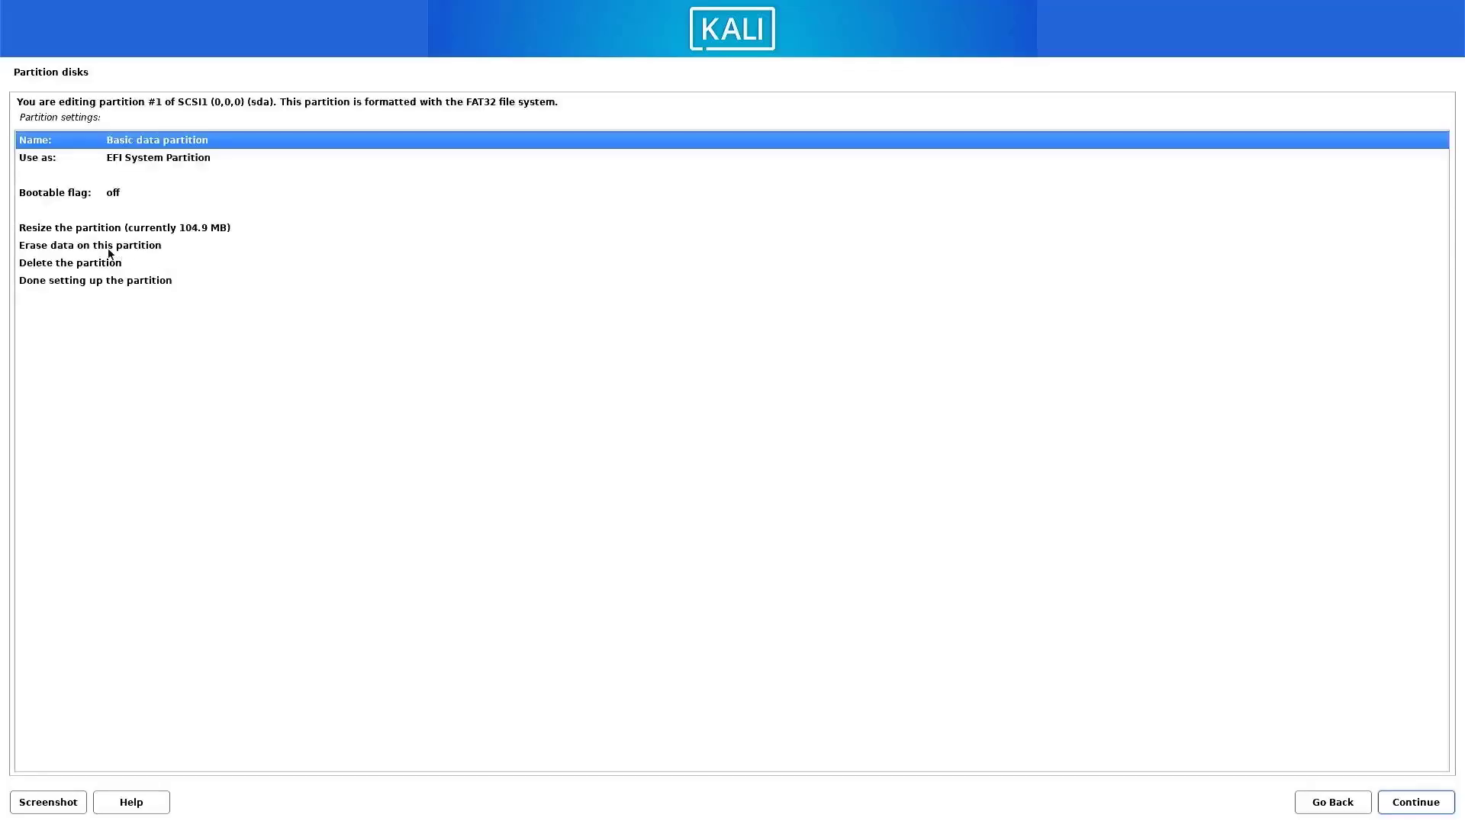
pyautogui.click(80, 265)
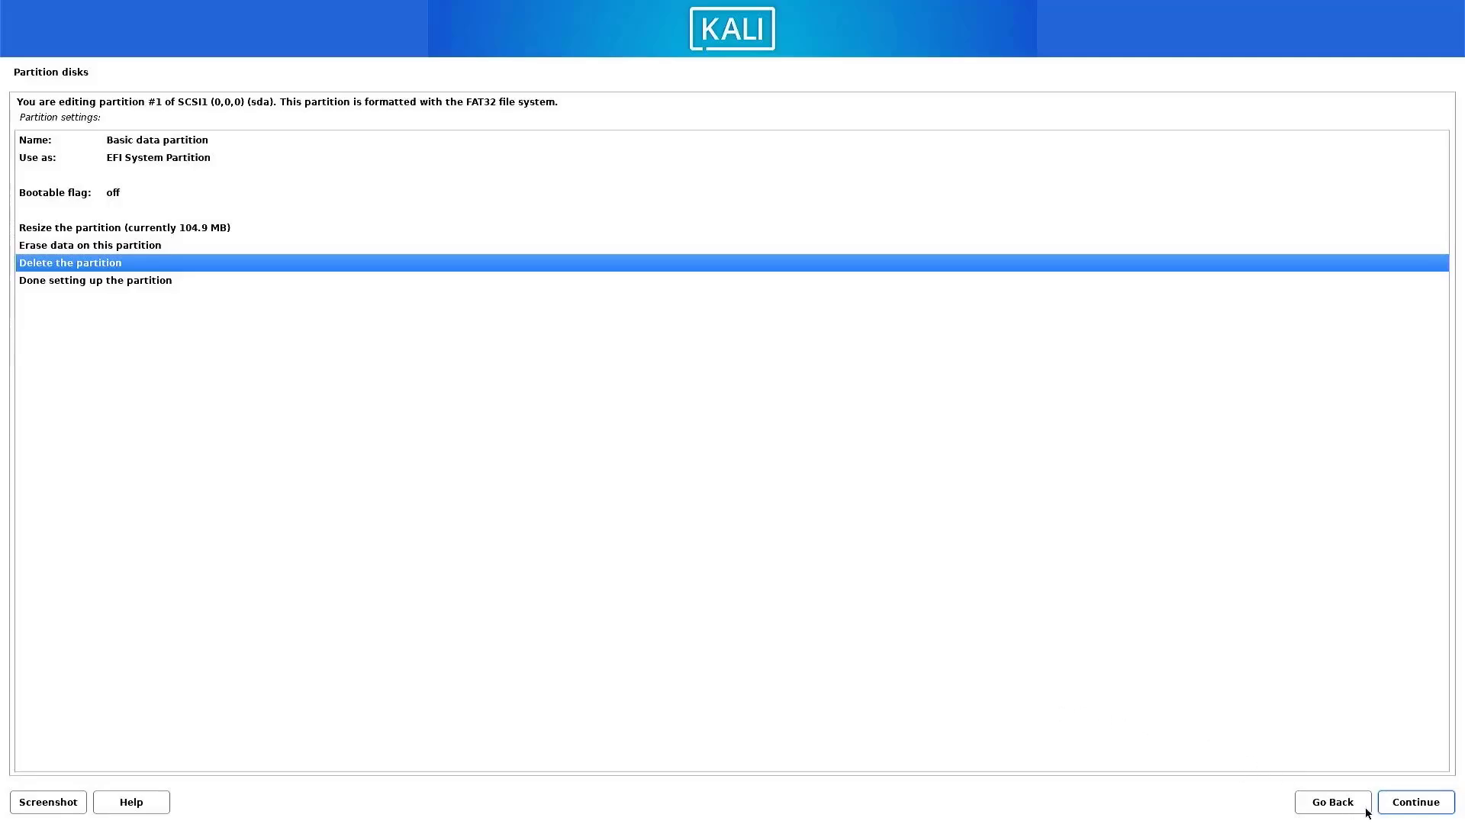
pyautogui.click(1394, 807)
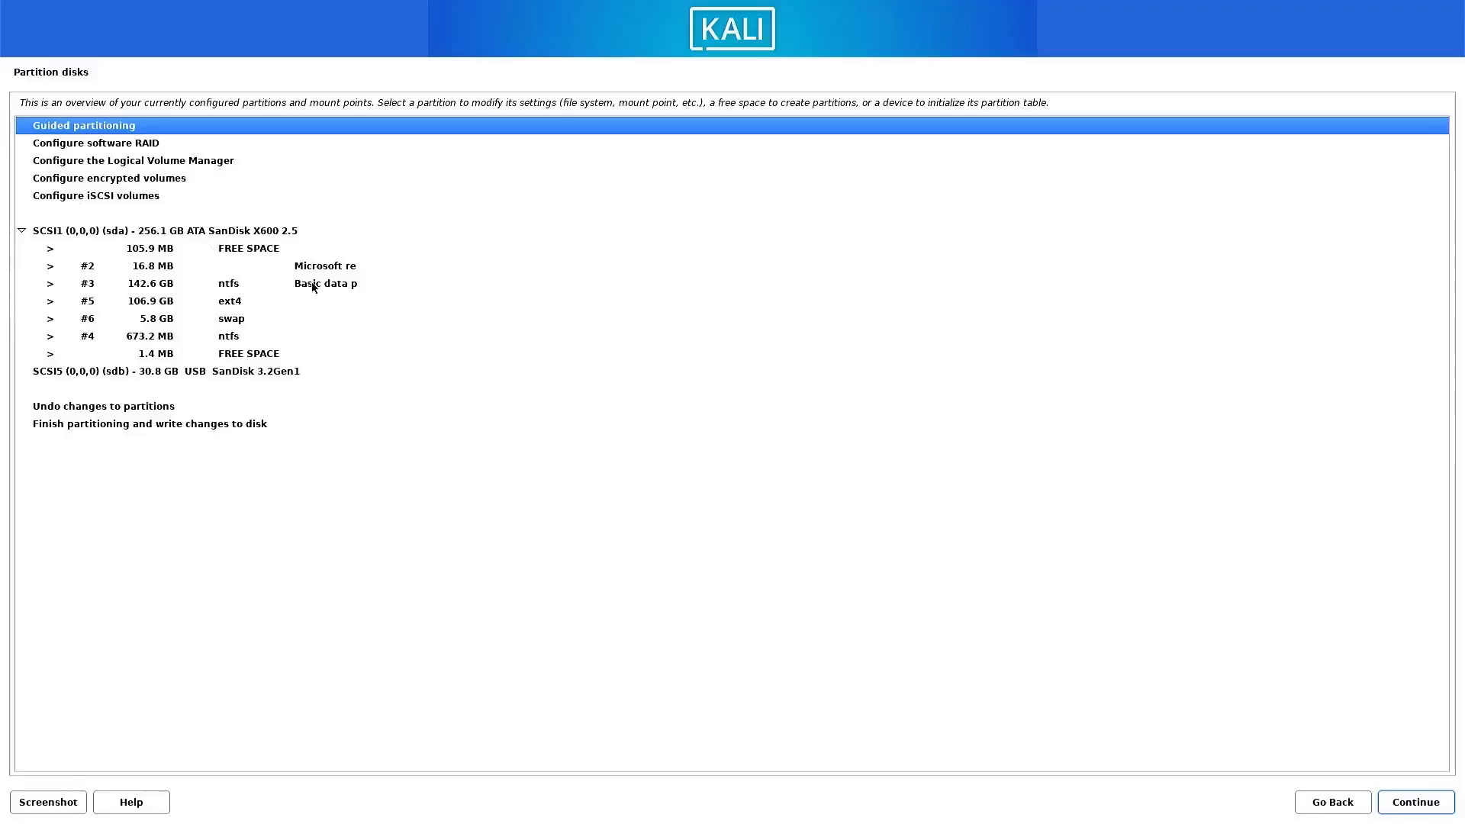
pyautogui.doubleClick(144, 264)
pyautogui.click(1396, 802)
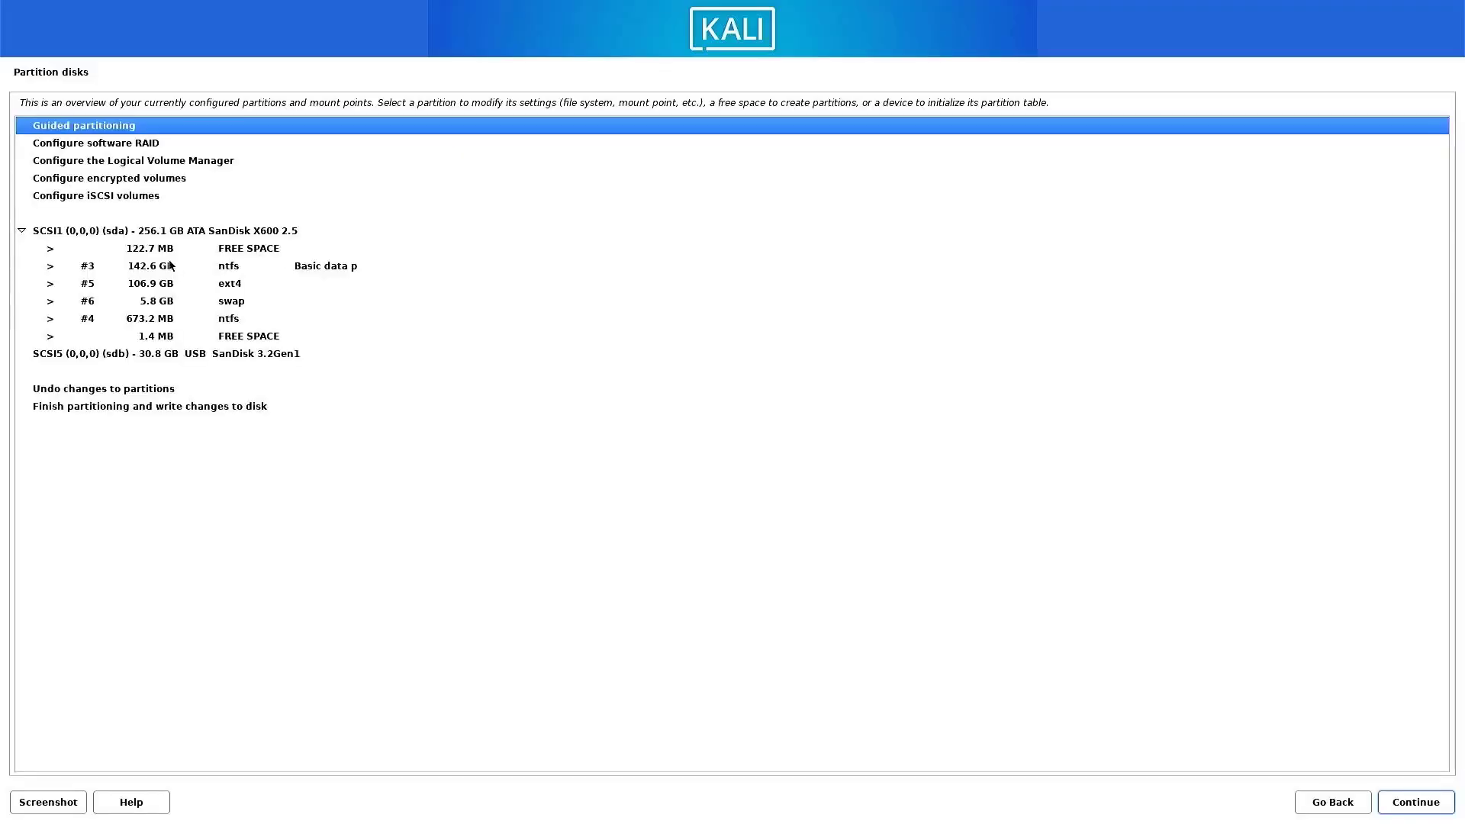
pyautogui.doubleClick(145, 267)
pyautogui.click(1396, 803)
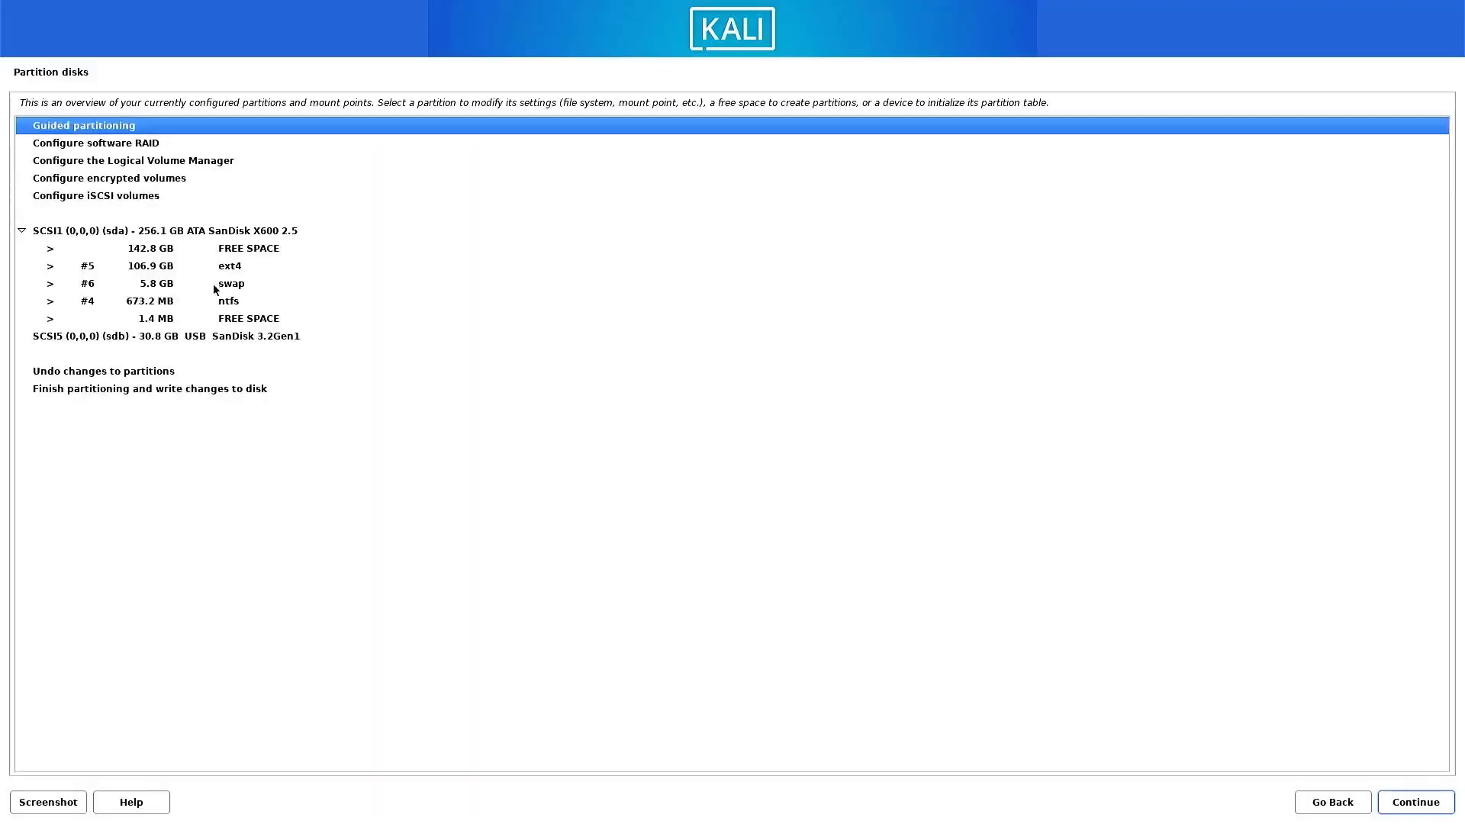
# Delete the remaining ext4, swap and 673.2 MB NTFS partitions so that all of sda becomes free space.
pyautogui.doubleClick(170, 267)
pyautogui.doubleClick(97, 268)
pyautogui.doubleClick(150, 267)
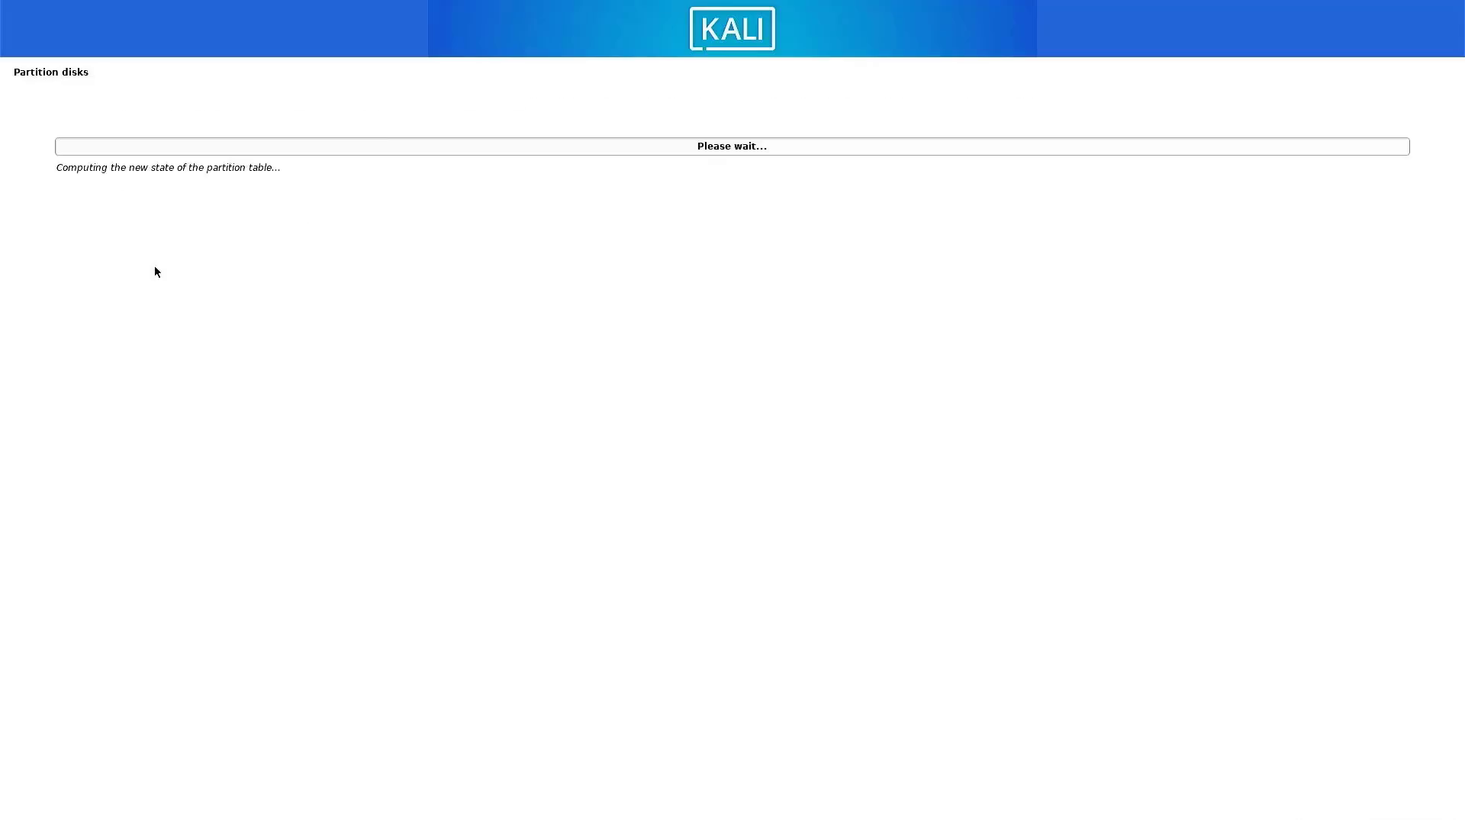
pyautogui.doubleClick(150, 264)
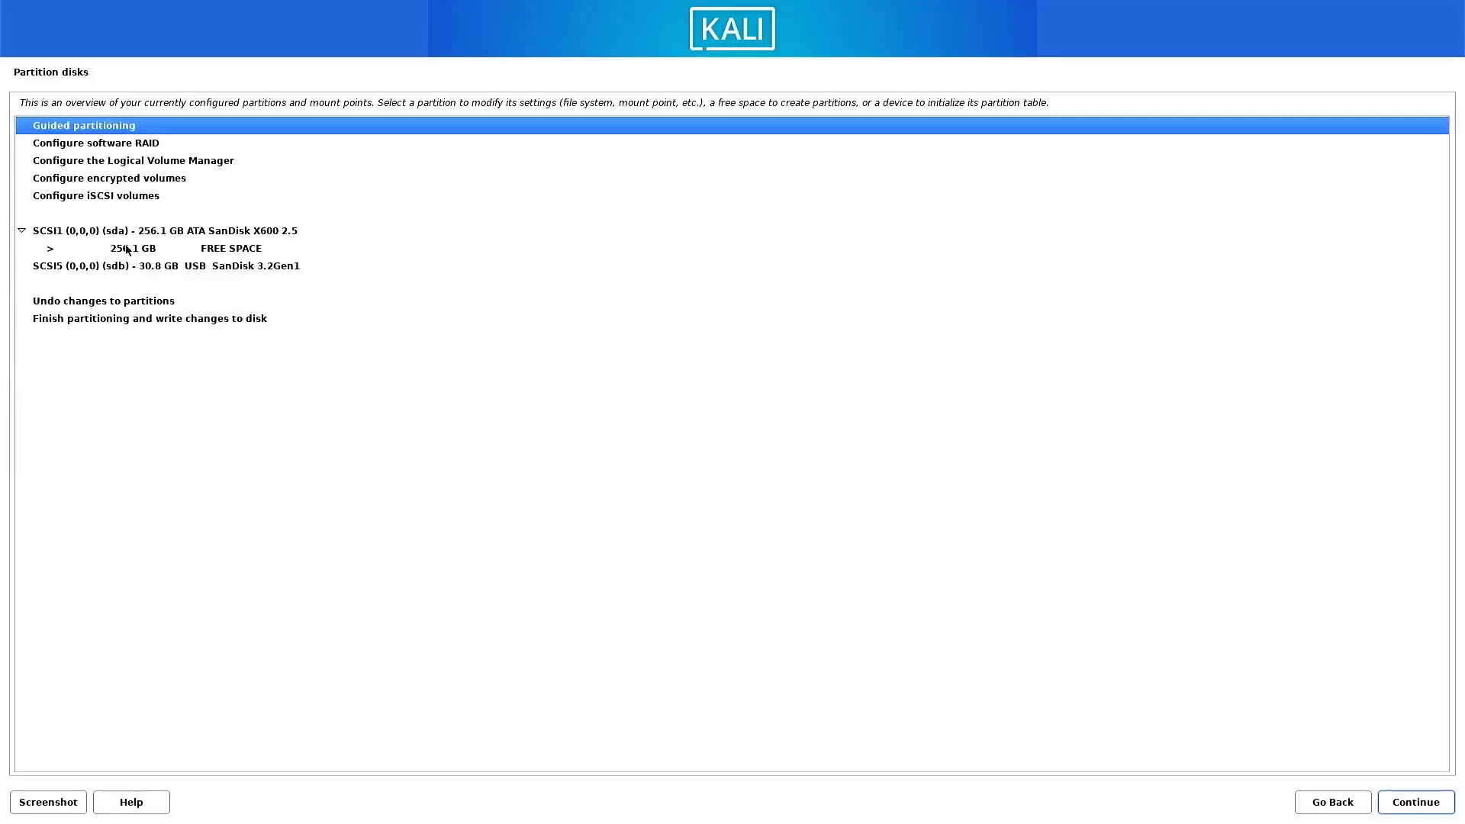
# Create a new 500MB partition at the beginning of the free space on sda.
pyautogui.click(171, 251)
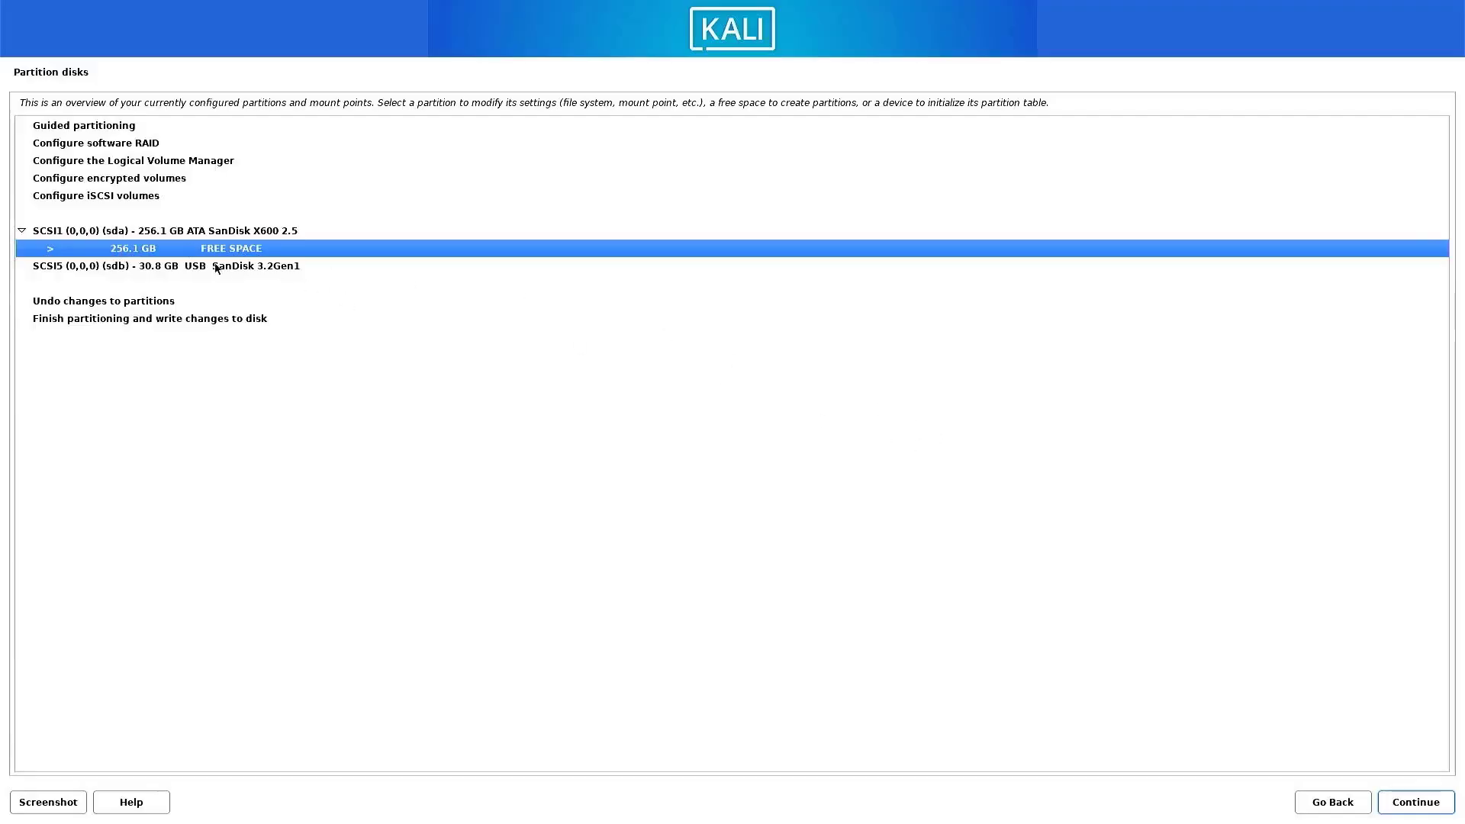
pyautogui.doubleClick(137, 250)
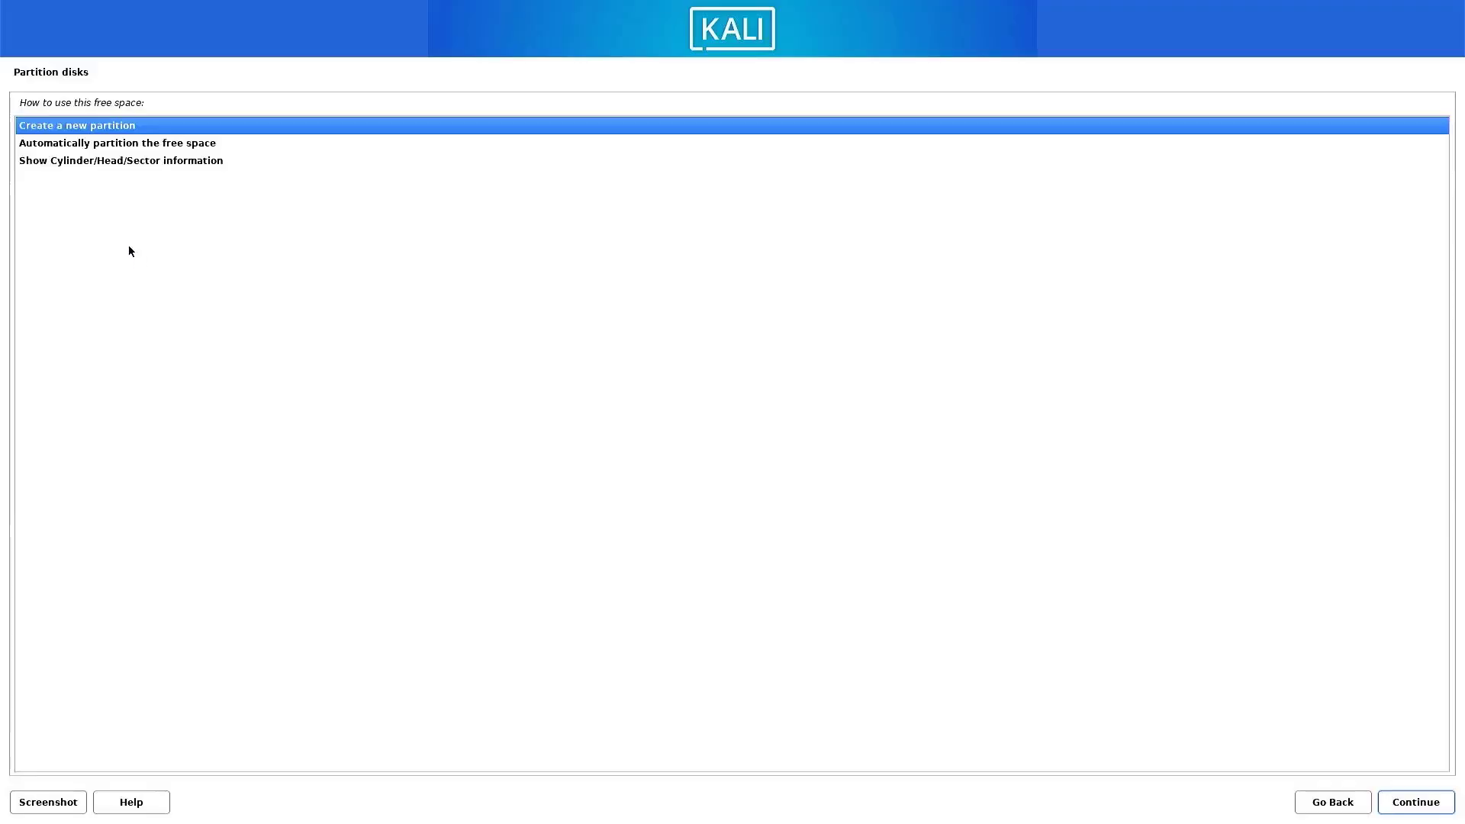
pyautogui.doubleClick(51, 128)
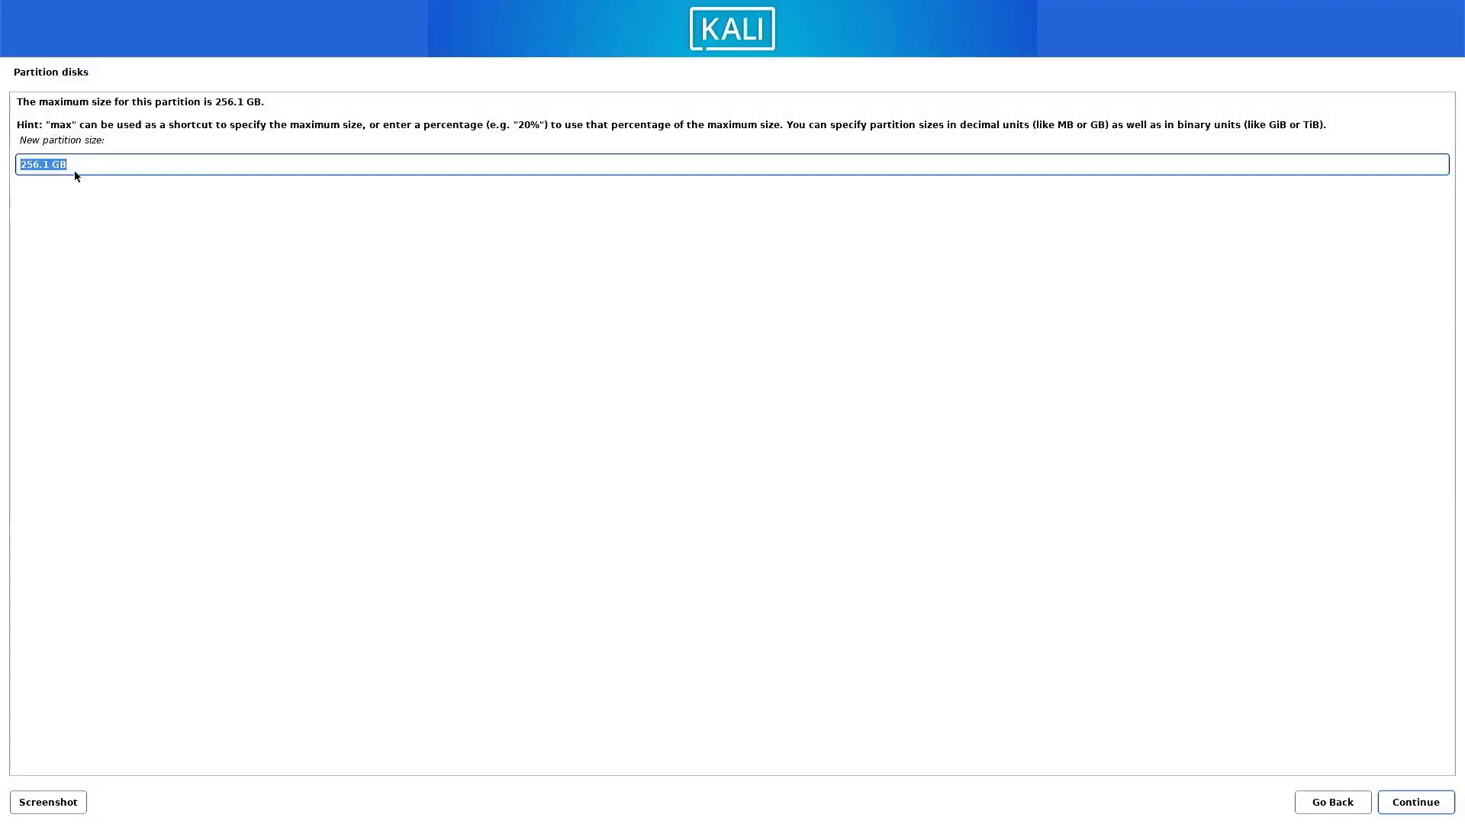
pyautogui.write('500MB')
pyautogui.click(1381, 801)
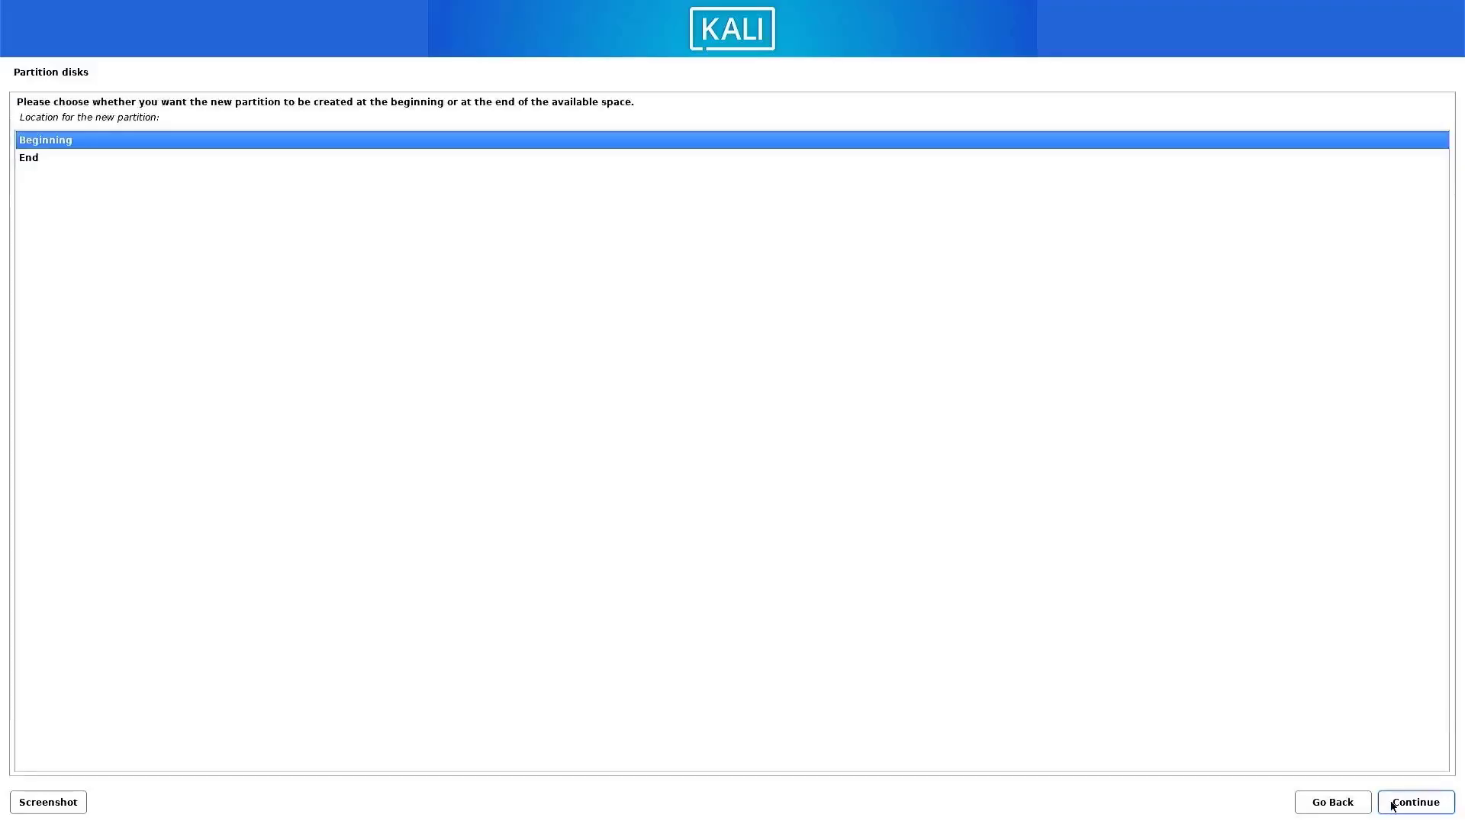
pyautogui.click(1382, 802)
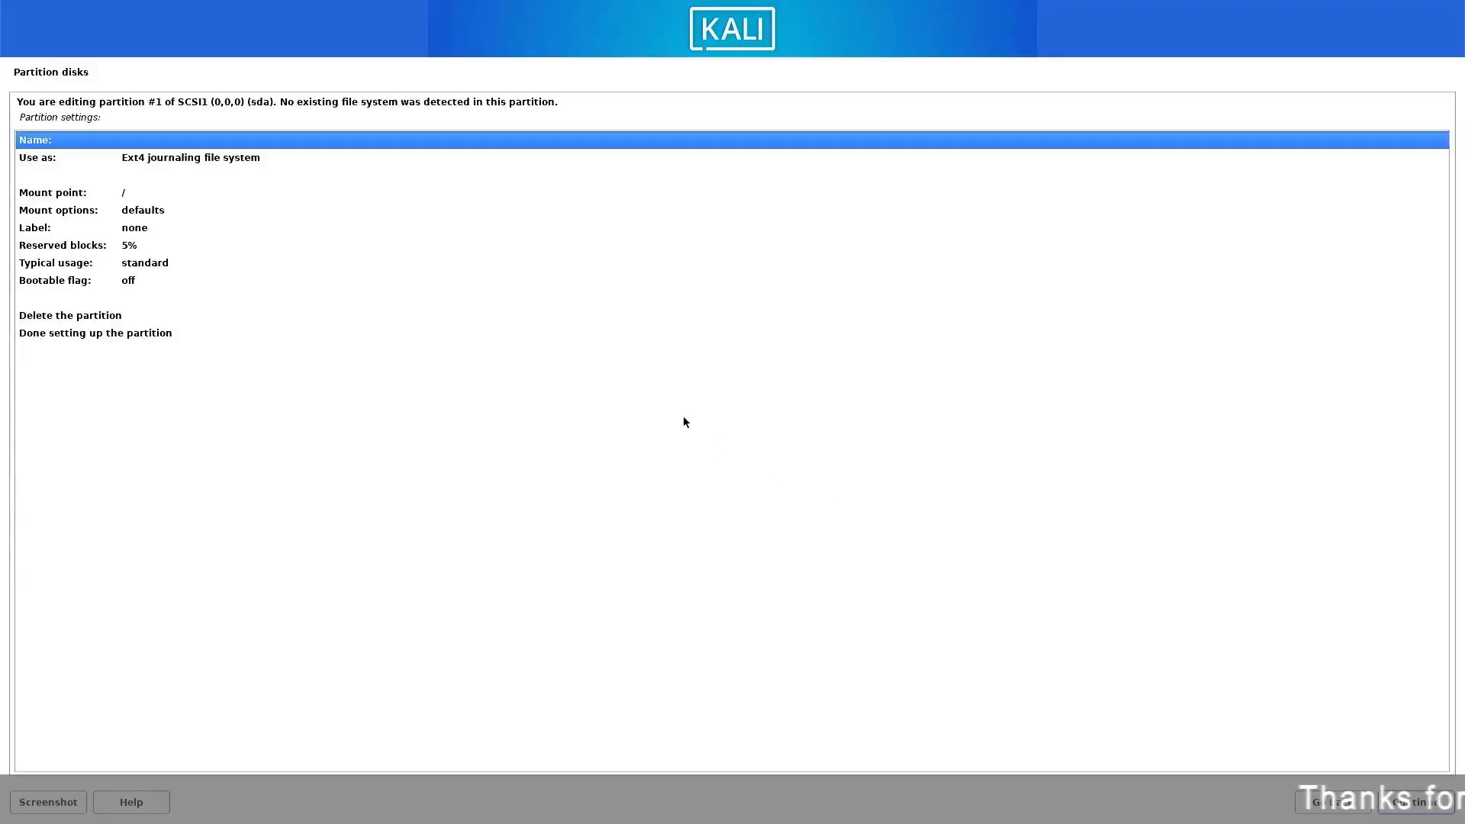
# Set the new partition #1 to be used as EFI System Partition and finish setting it up.
pyautogui.doubleClick(167, 157)
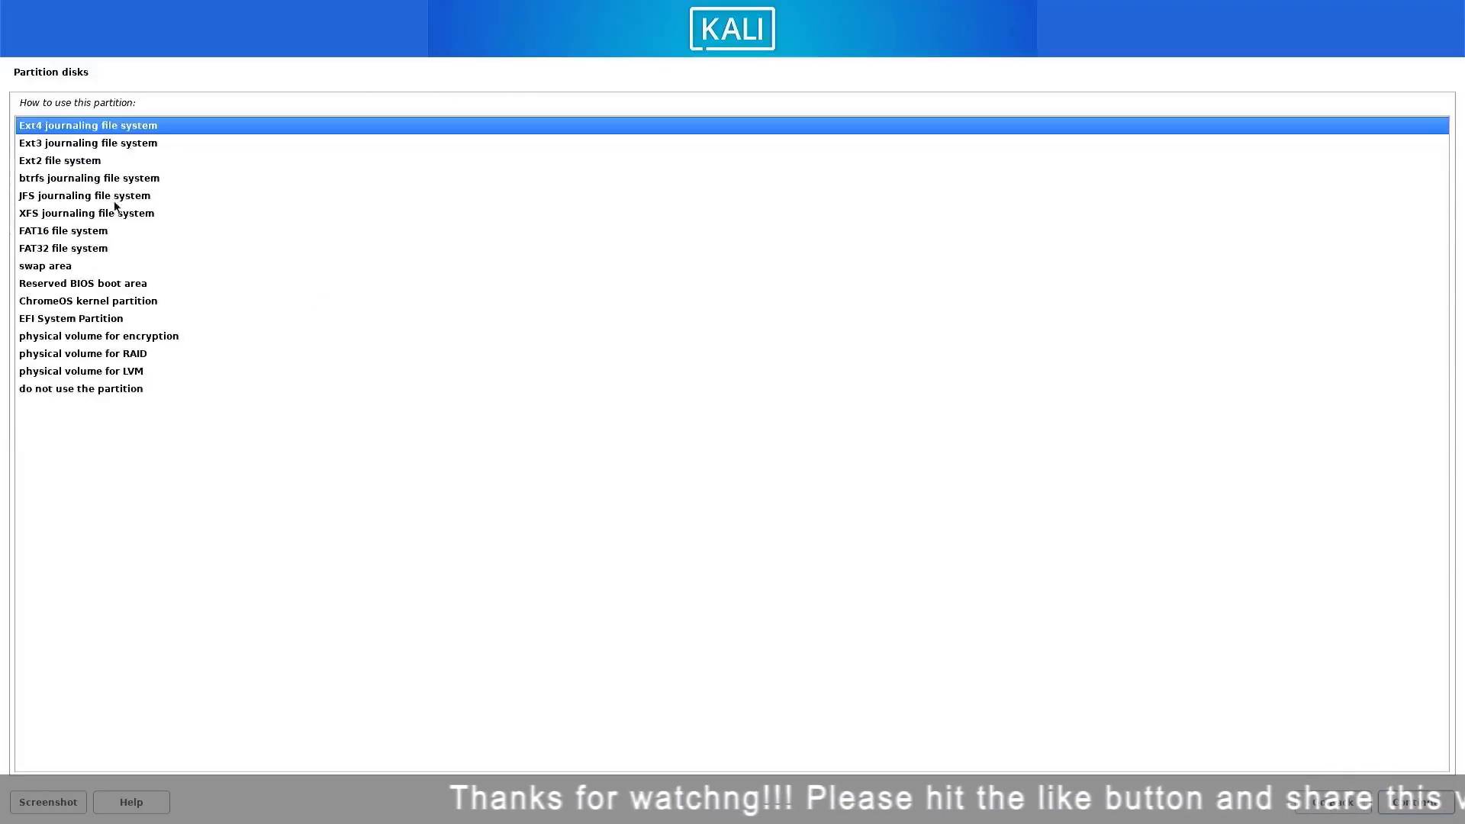
pyautogui.click(37, 321)
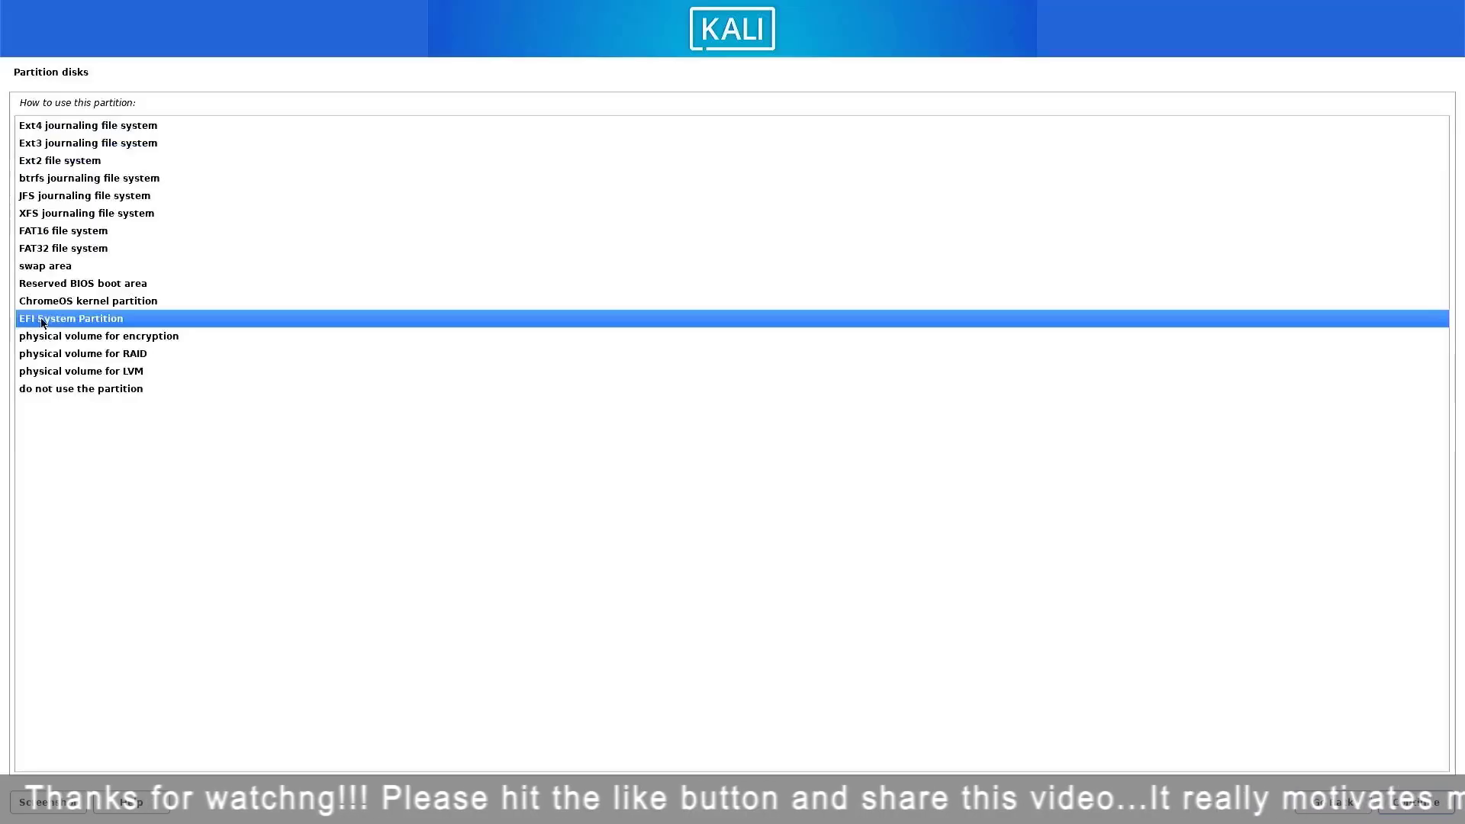
pyautogui.doubleClick(40, 319)
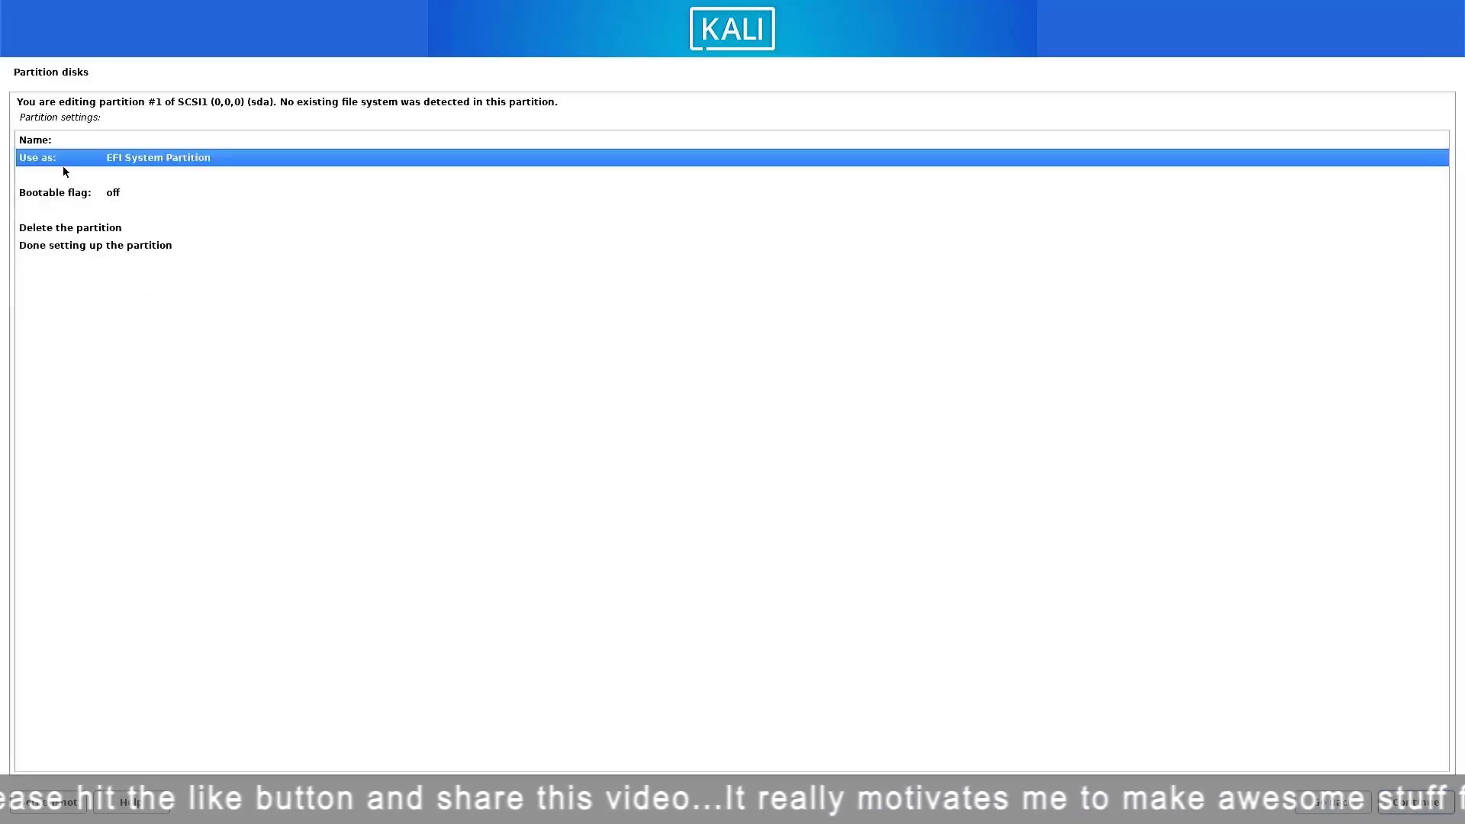
pyautogui.doubleClick(82, 246)
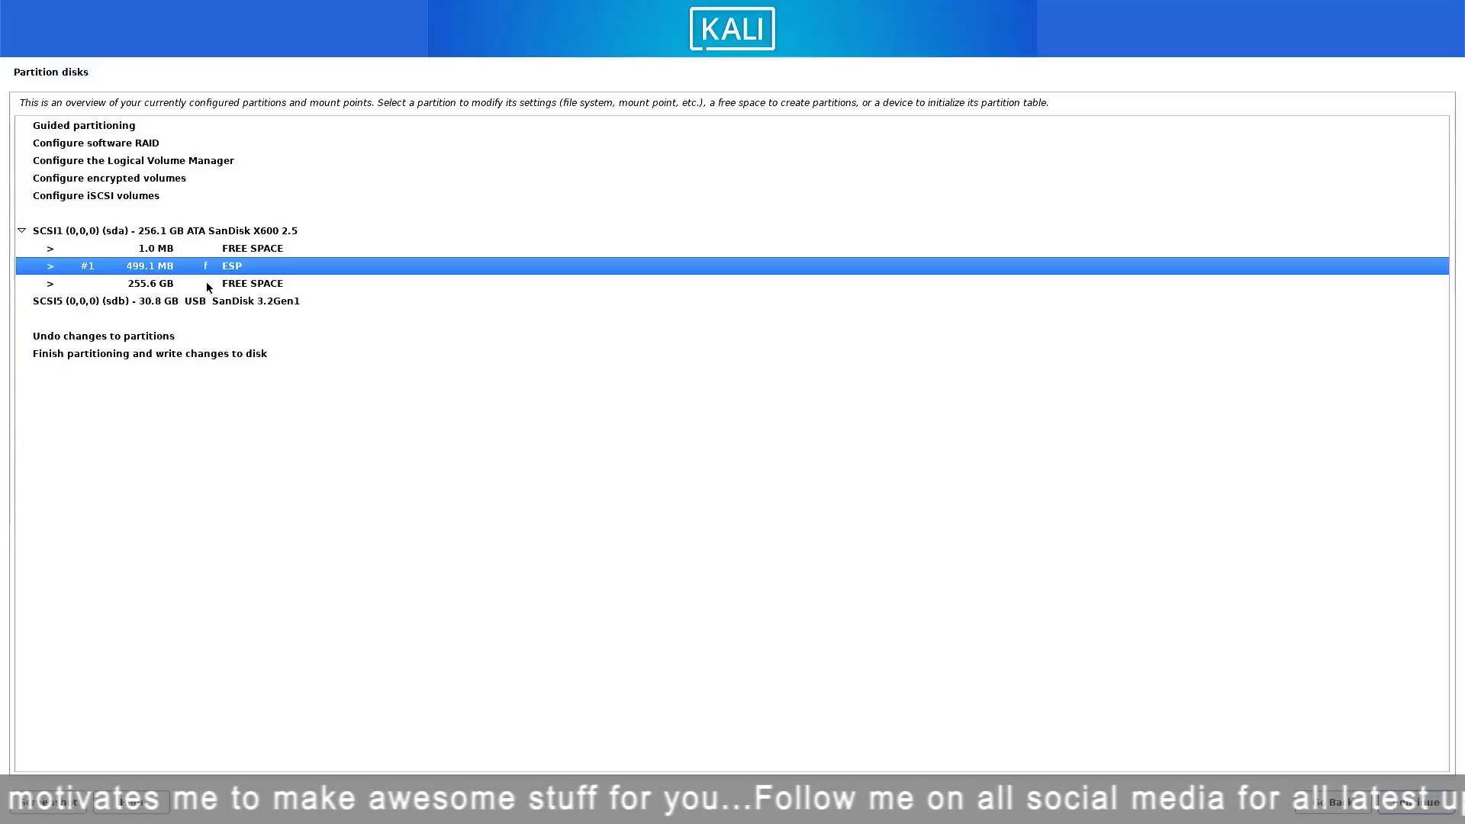
# Create a new 8GB partition at the beginning of the large remaining free space on sda.
pyautogui.doubleClick(230, 285)
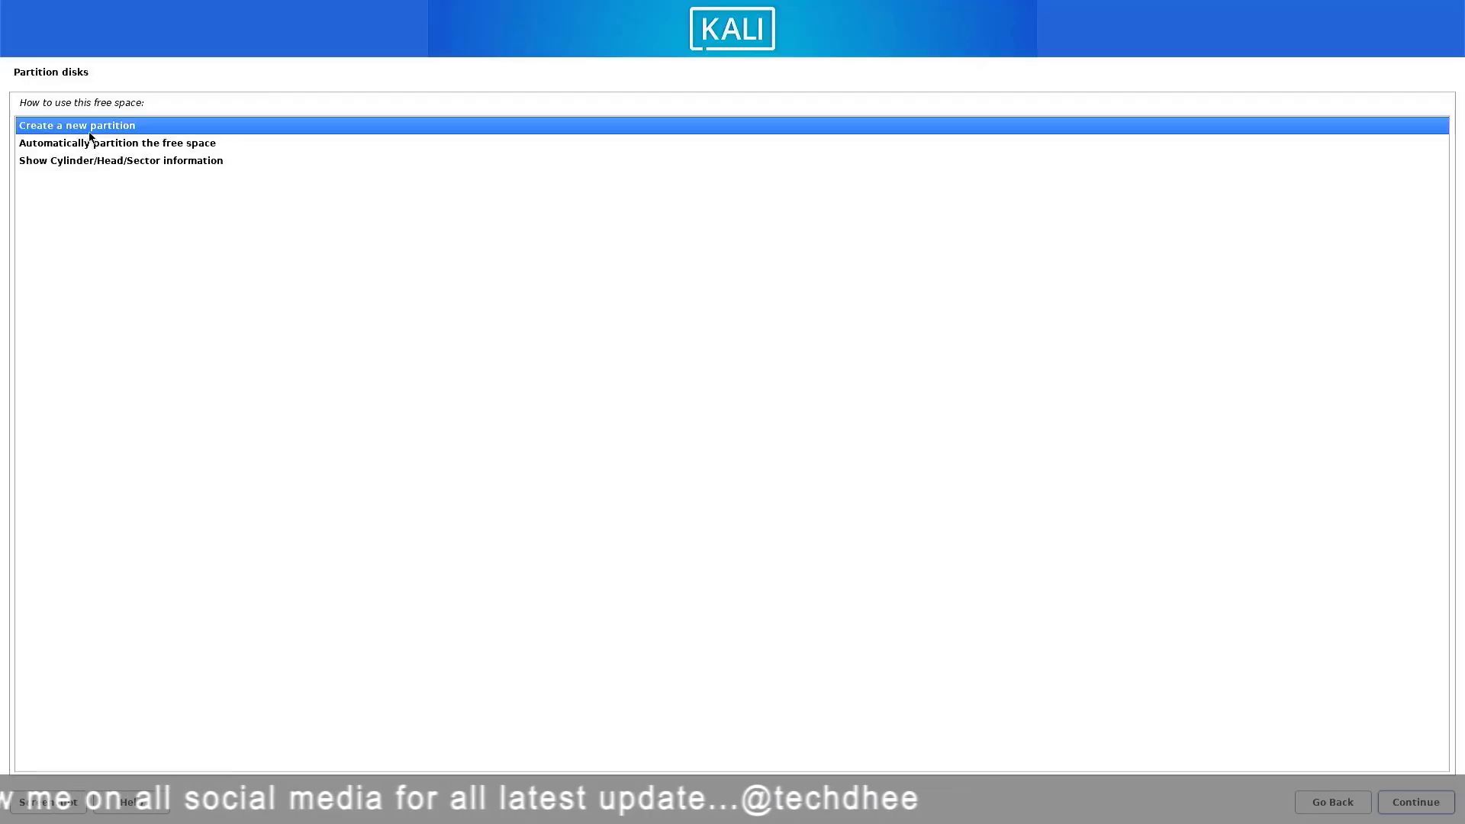
pyautogui.doubleClick(88, 128)
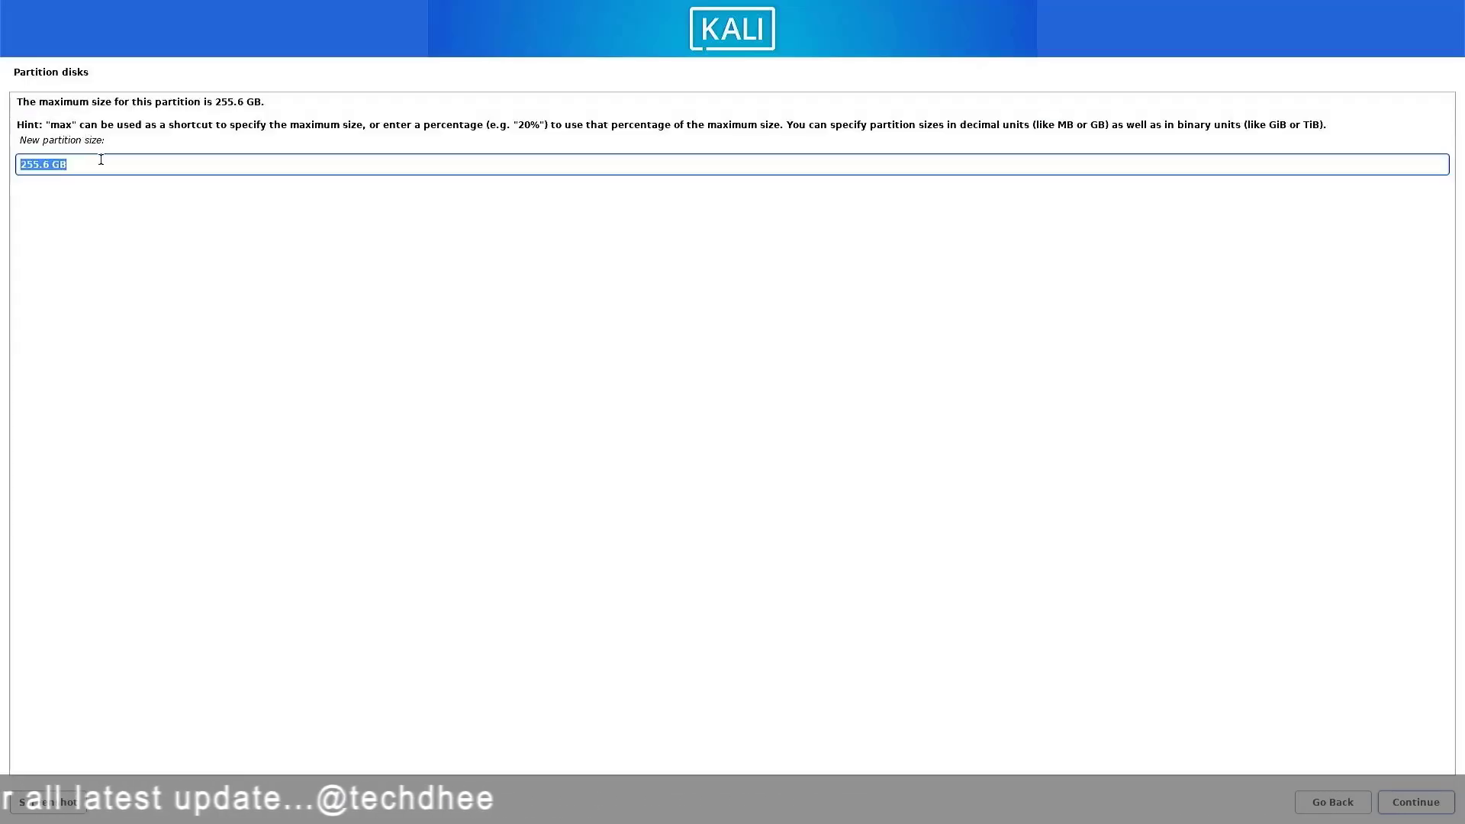
pyautogui.write('8')
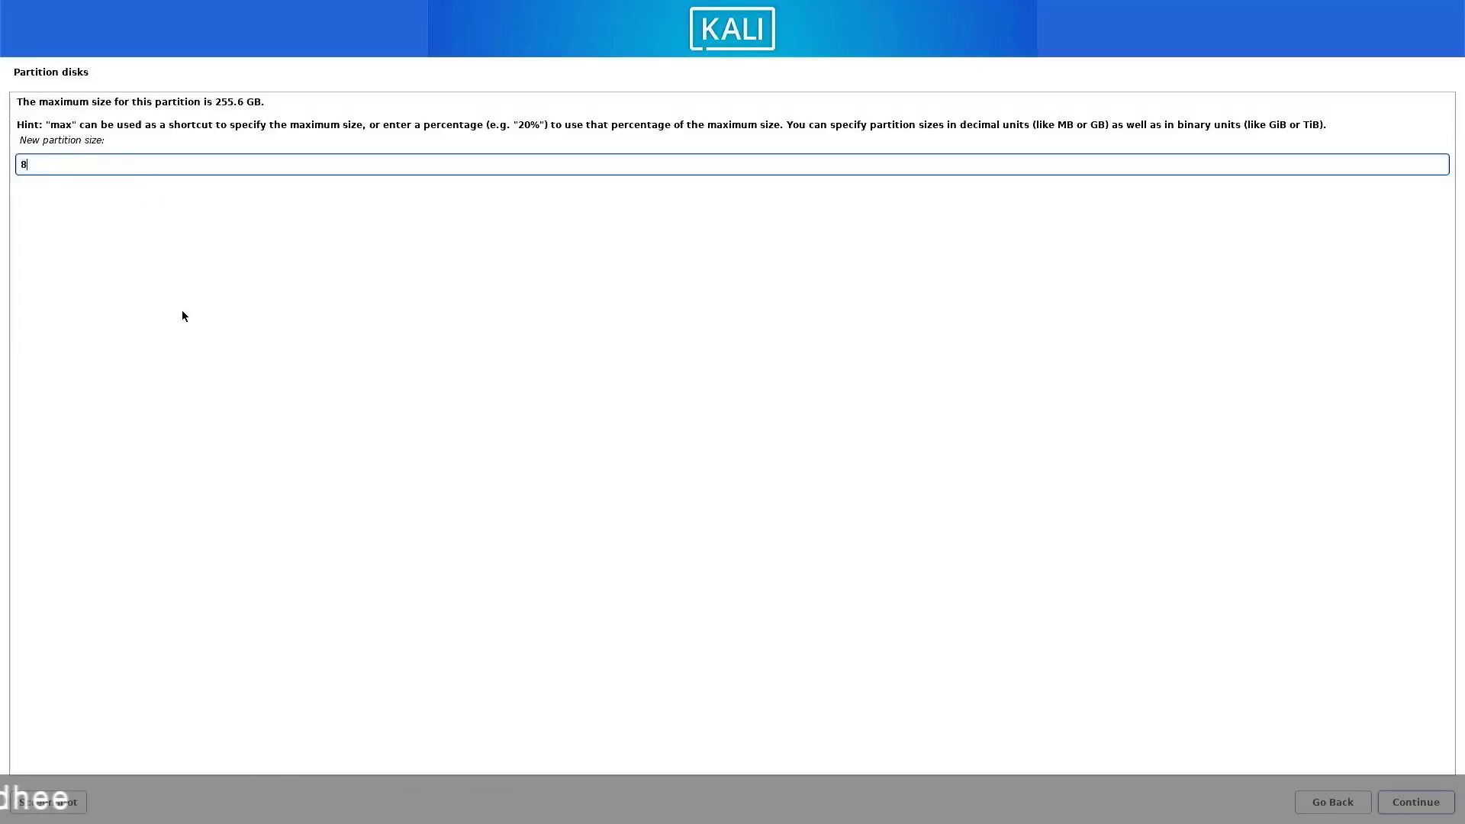
pyautogui.write('GB')
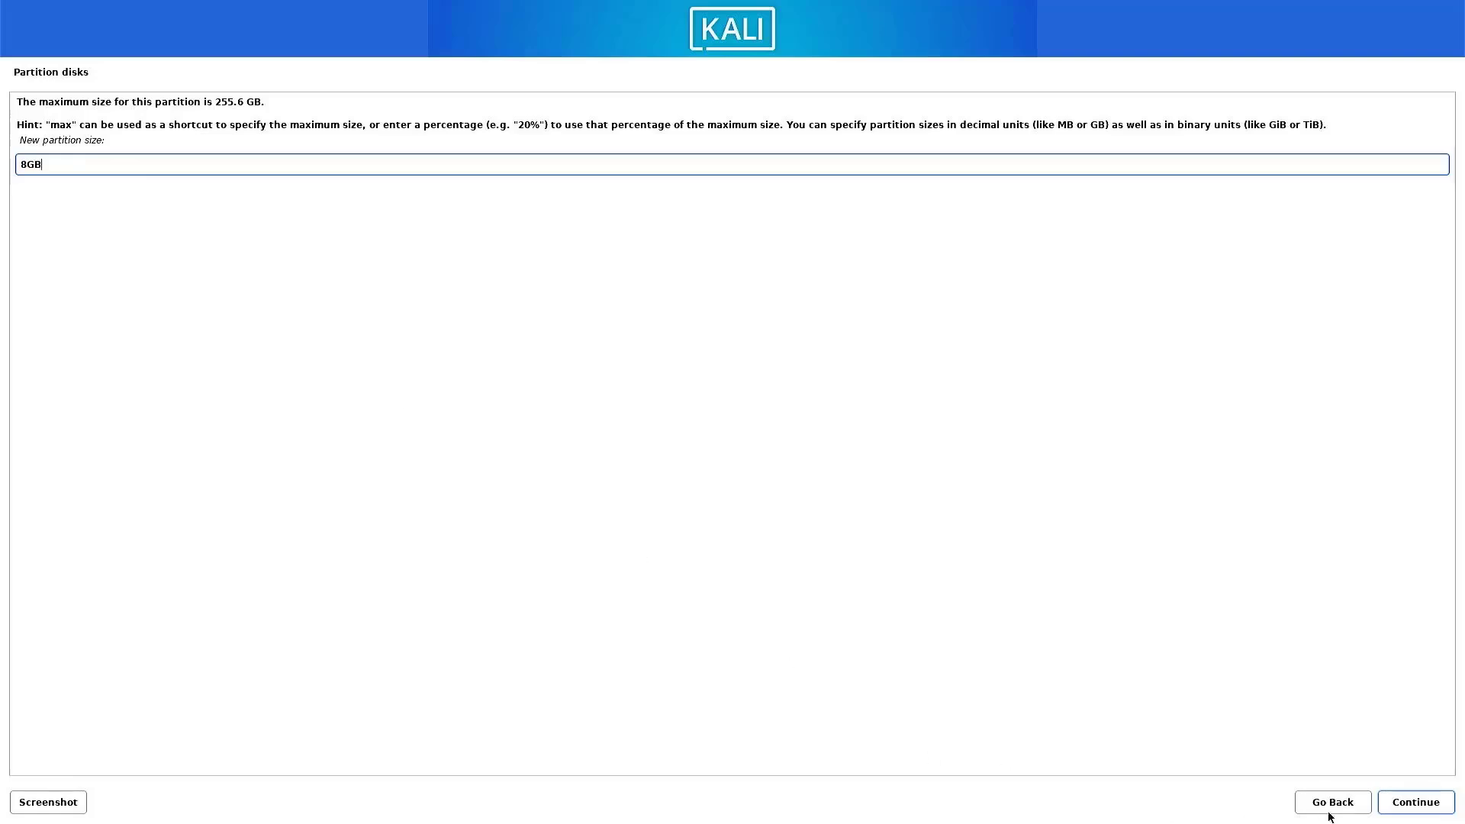
pyautogui.click(1387, 800)
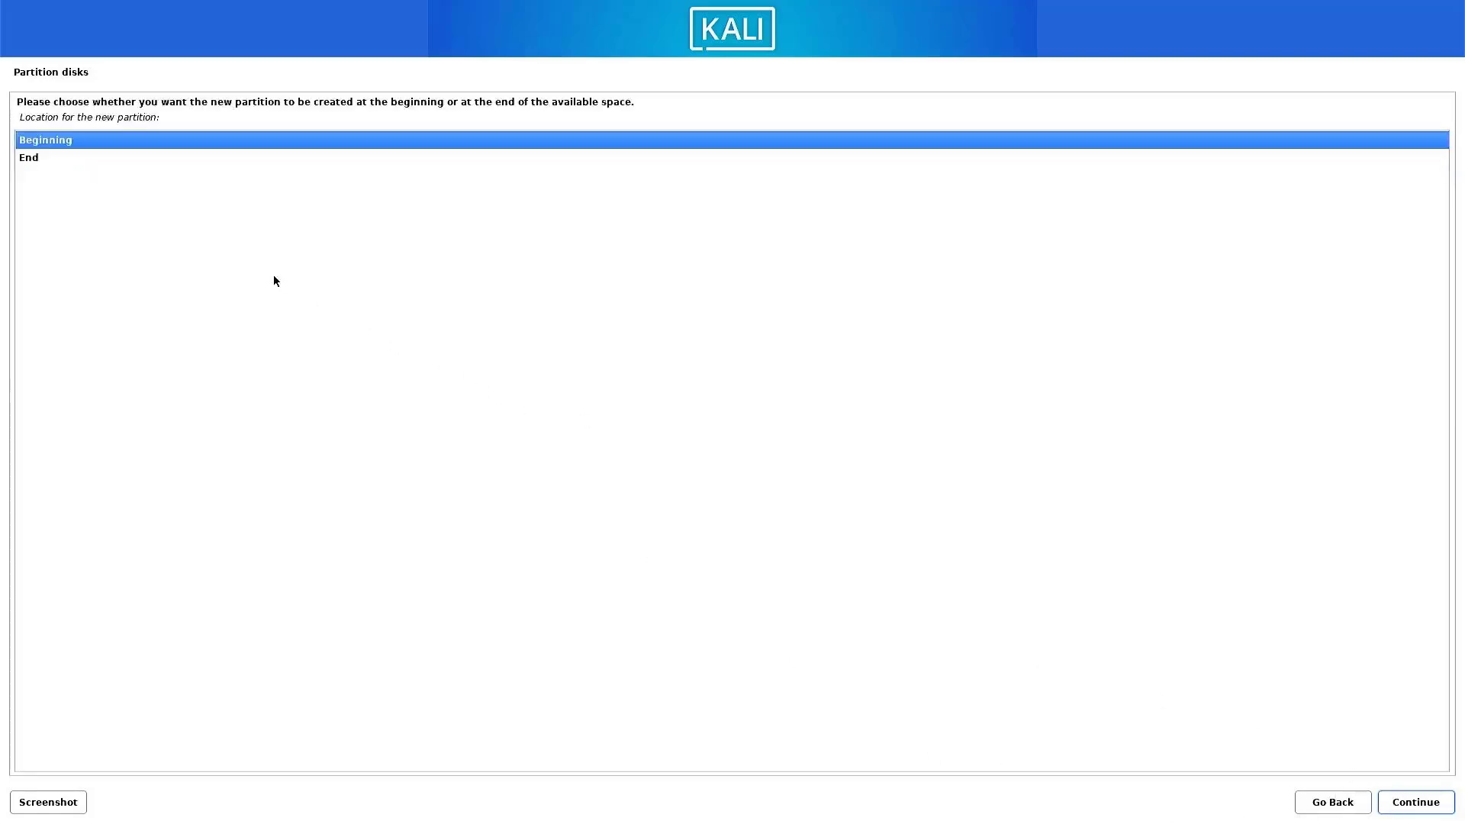
pyautogui.click(1406, 804)
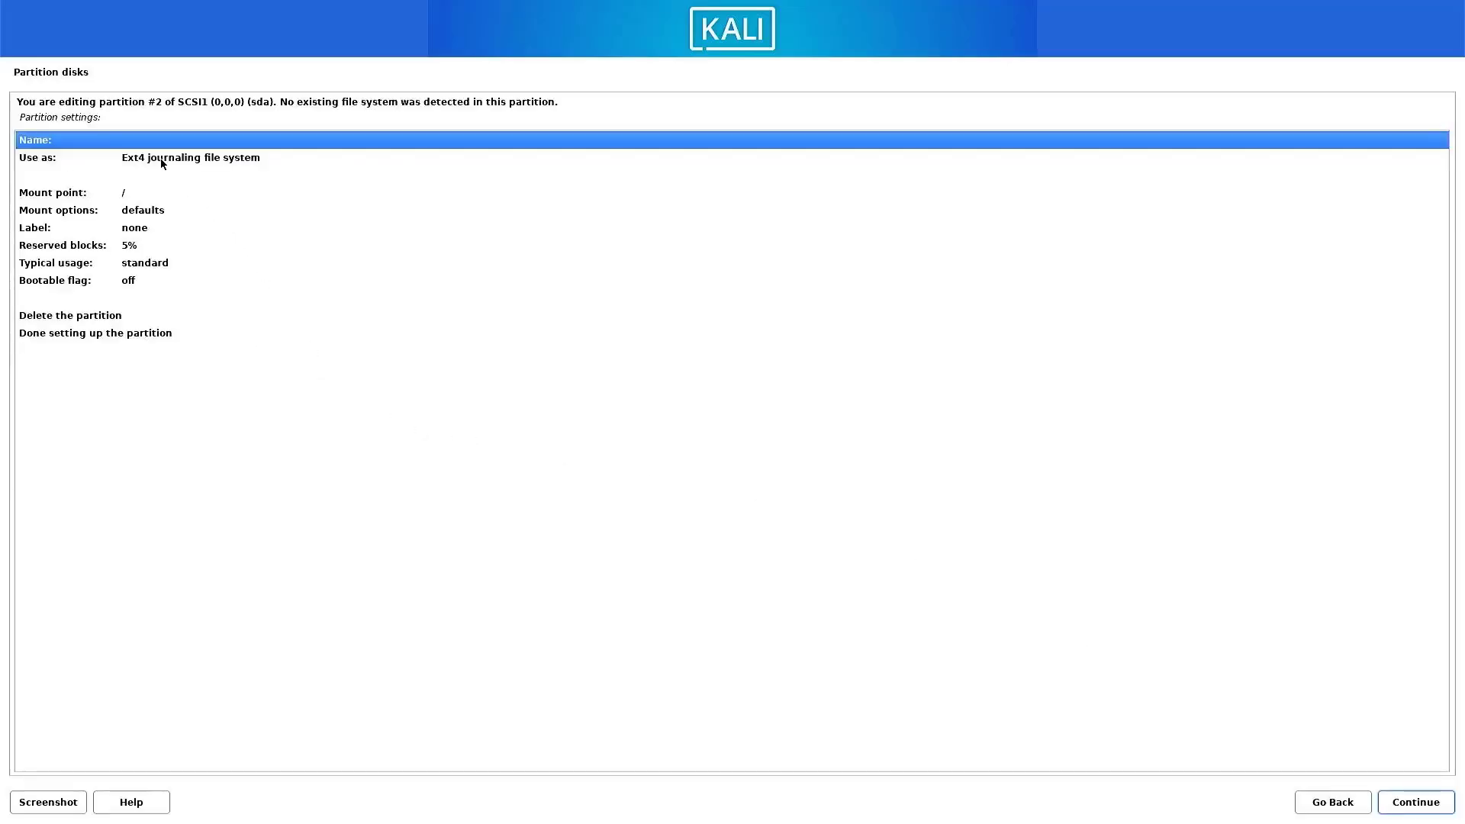
# Set the new partition #2 to be used as swap area and finish setting it up.
pyautogui.doubleClick(160, 158)
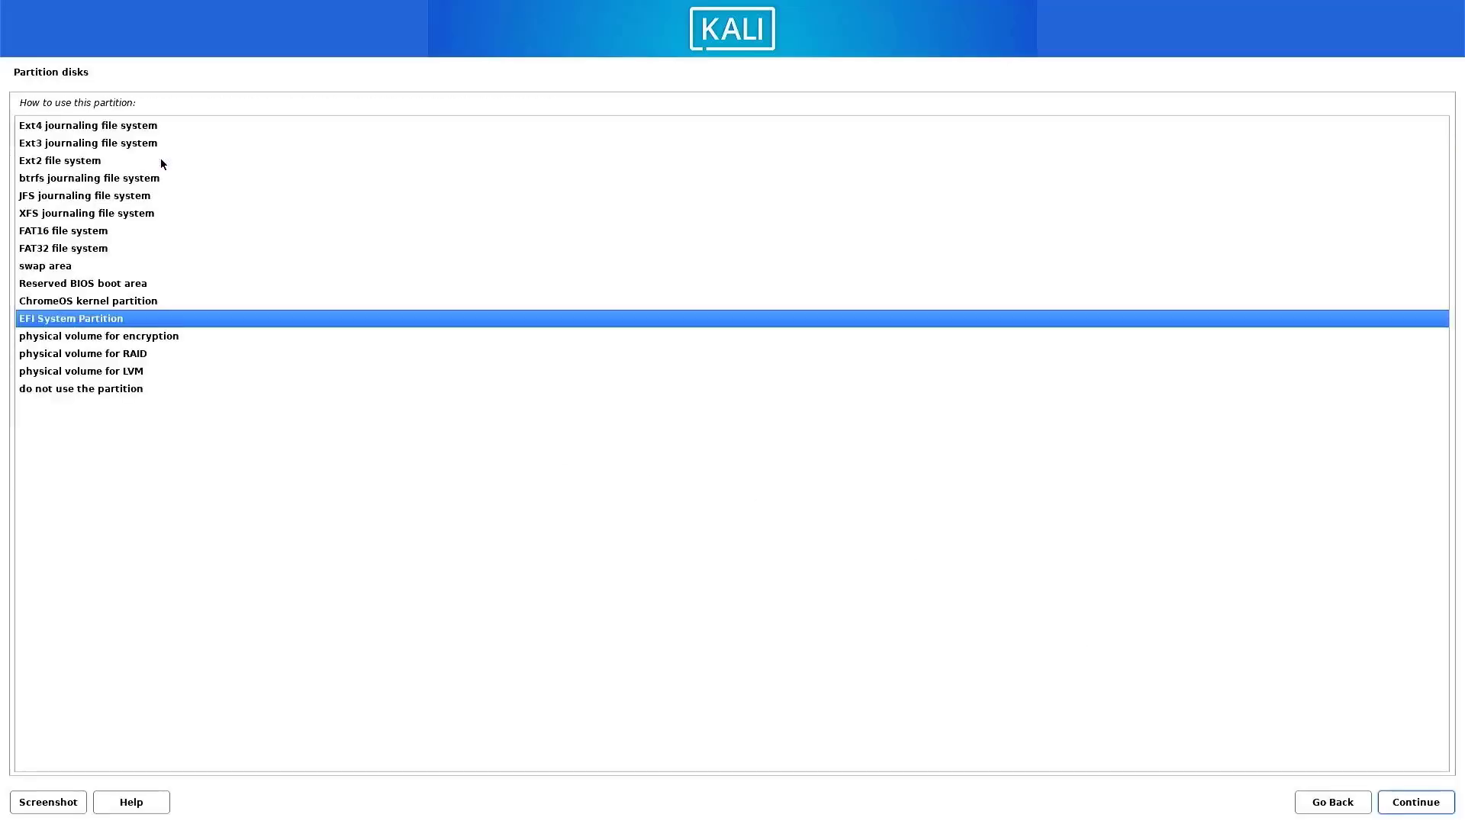
pyautogui.doubleClick(46, 267)
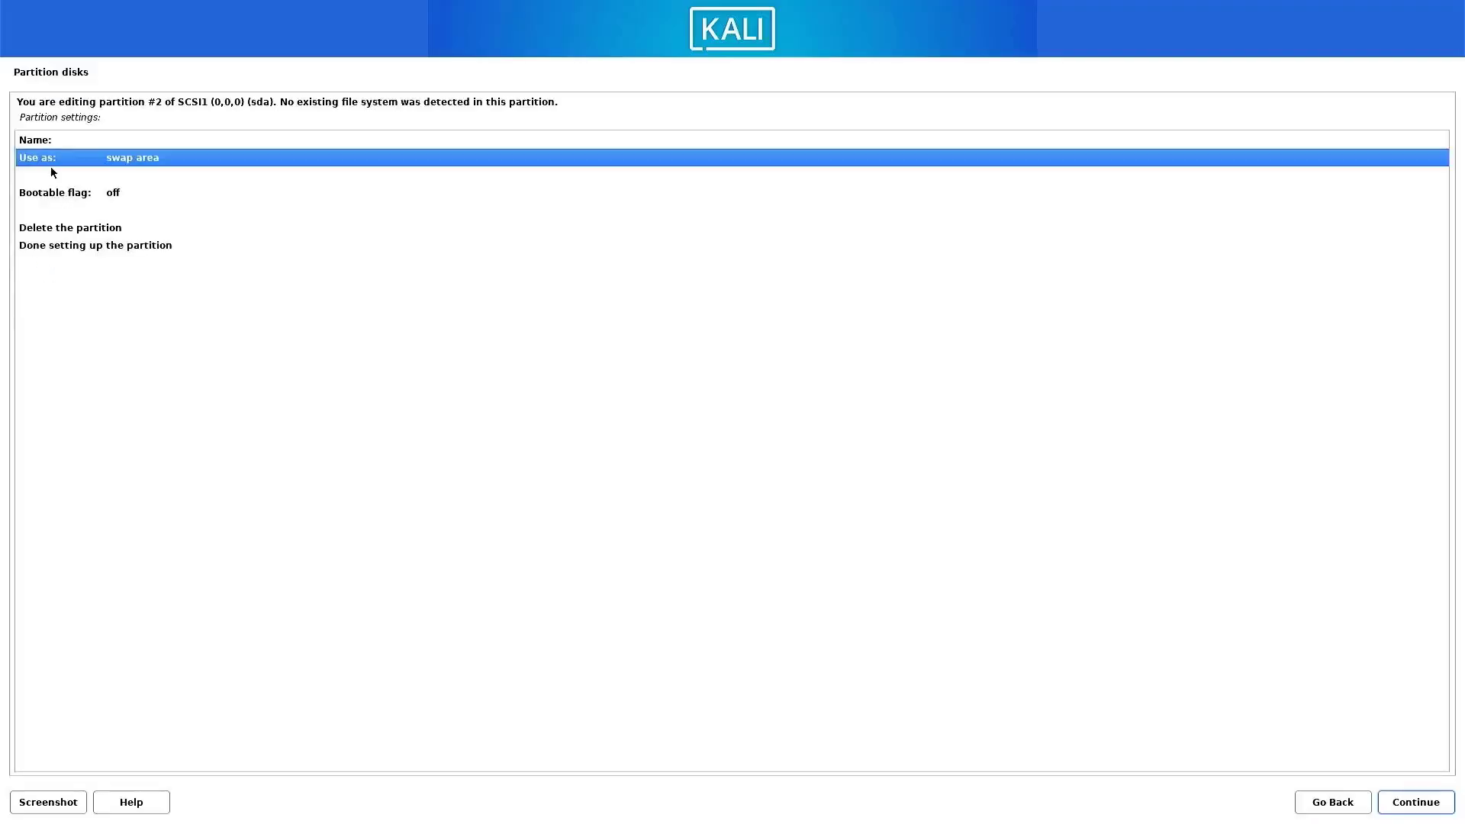
pyautogui.doubleClick(65, 245)
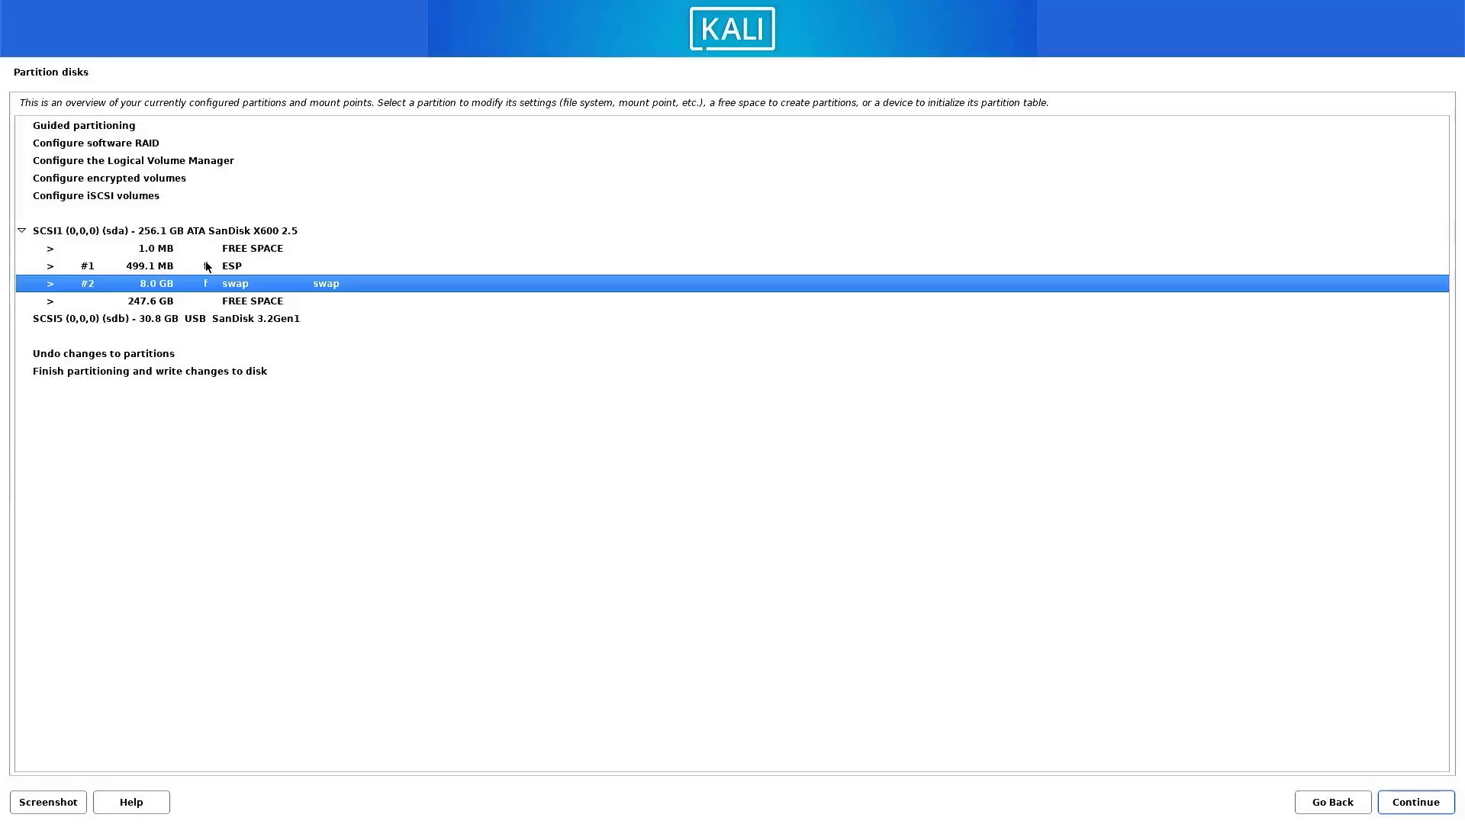
# Create a partition from the remaining 247.6 GB of free space, keeping Ext4 journaling file system and mount point /.
pyautogui.click(153, 307)
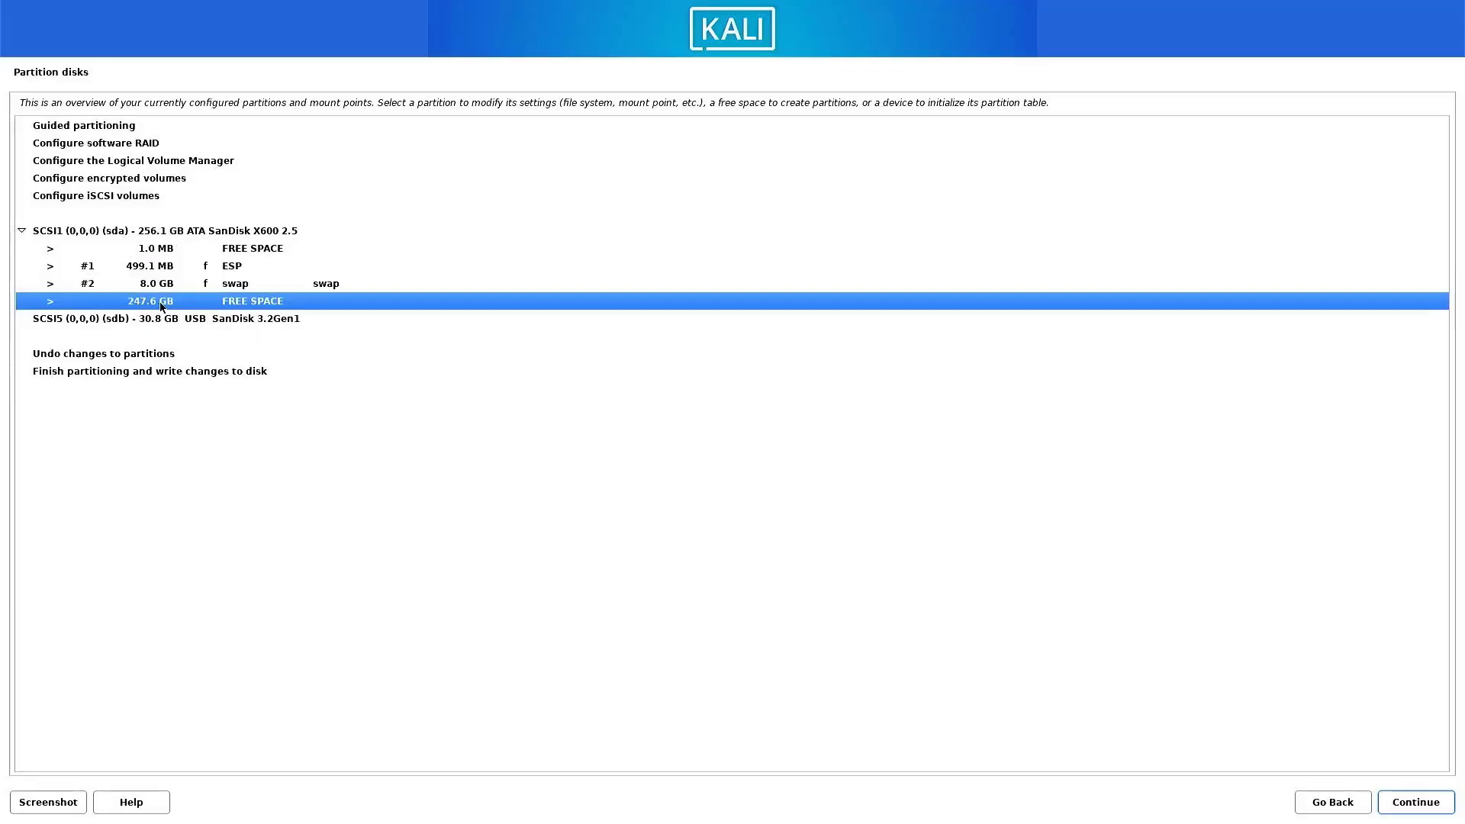
pyautogui.doubleClick(160, 305)
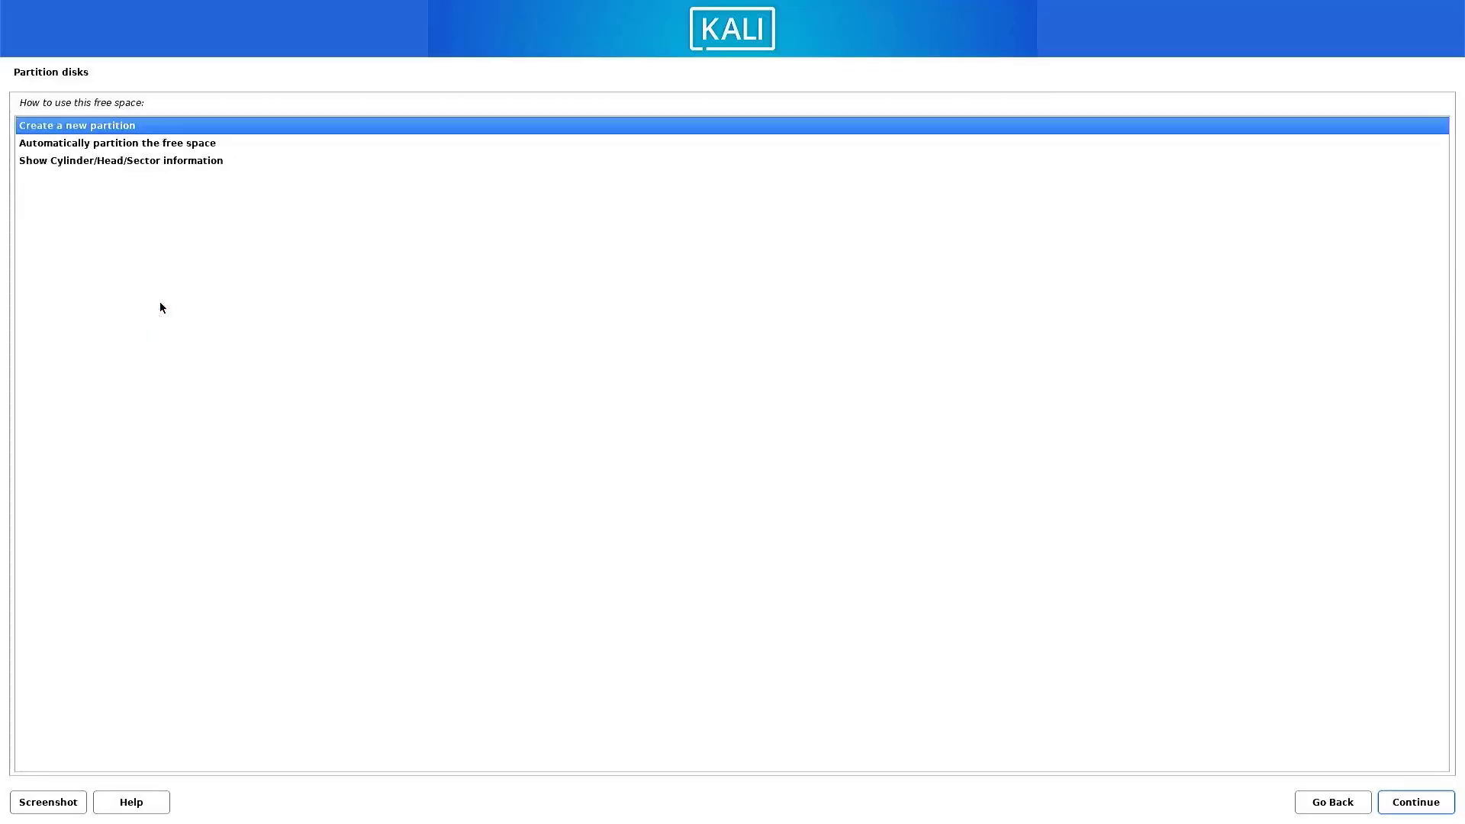
pyautogui.doubleClick(47, 128)
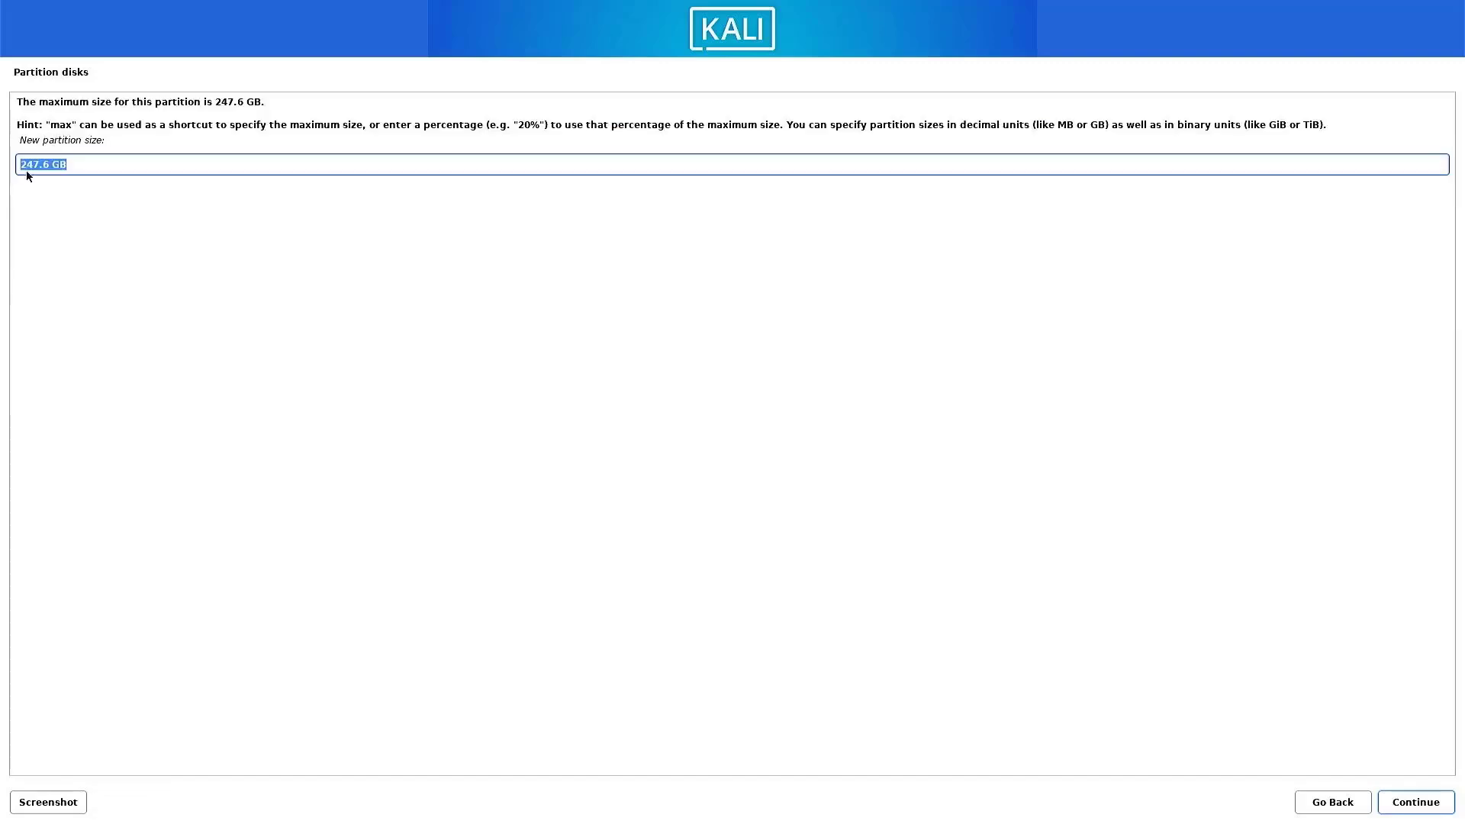
pyautogui.click(105, 173)
pyautogui.click(1438, 801)
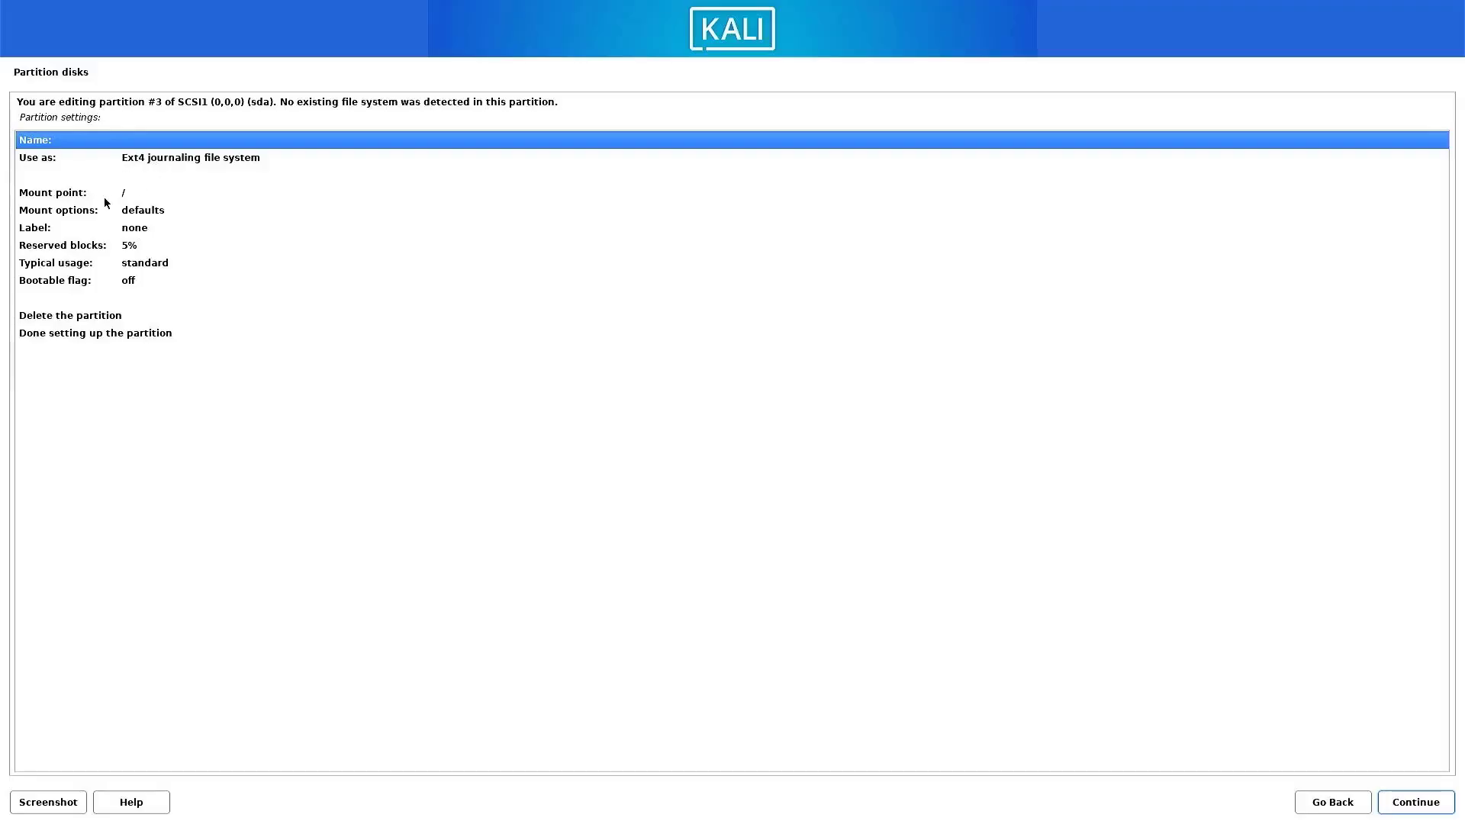
pyautogui.doubleClick(70, 340)
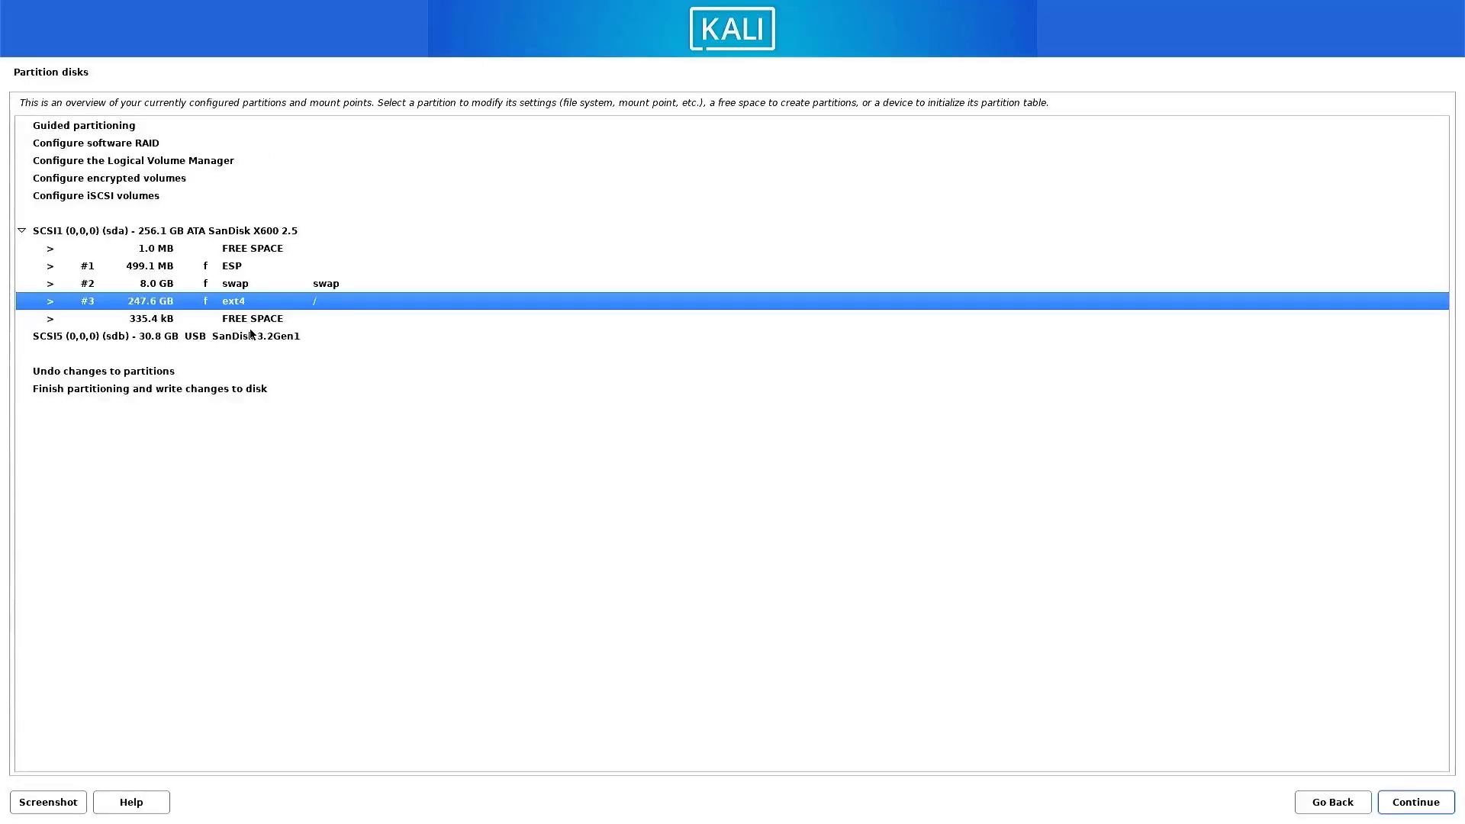
# Finish partitioning and confirm with Yes that the changes are written to the disk.
pyautogui.click(181, 391)
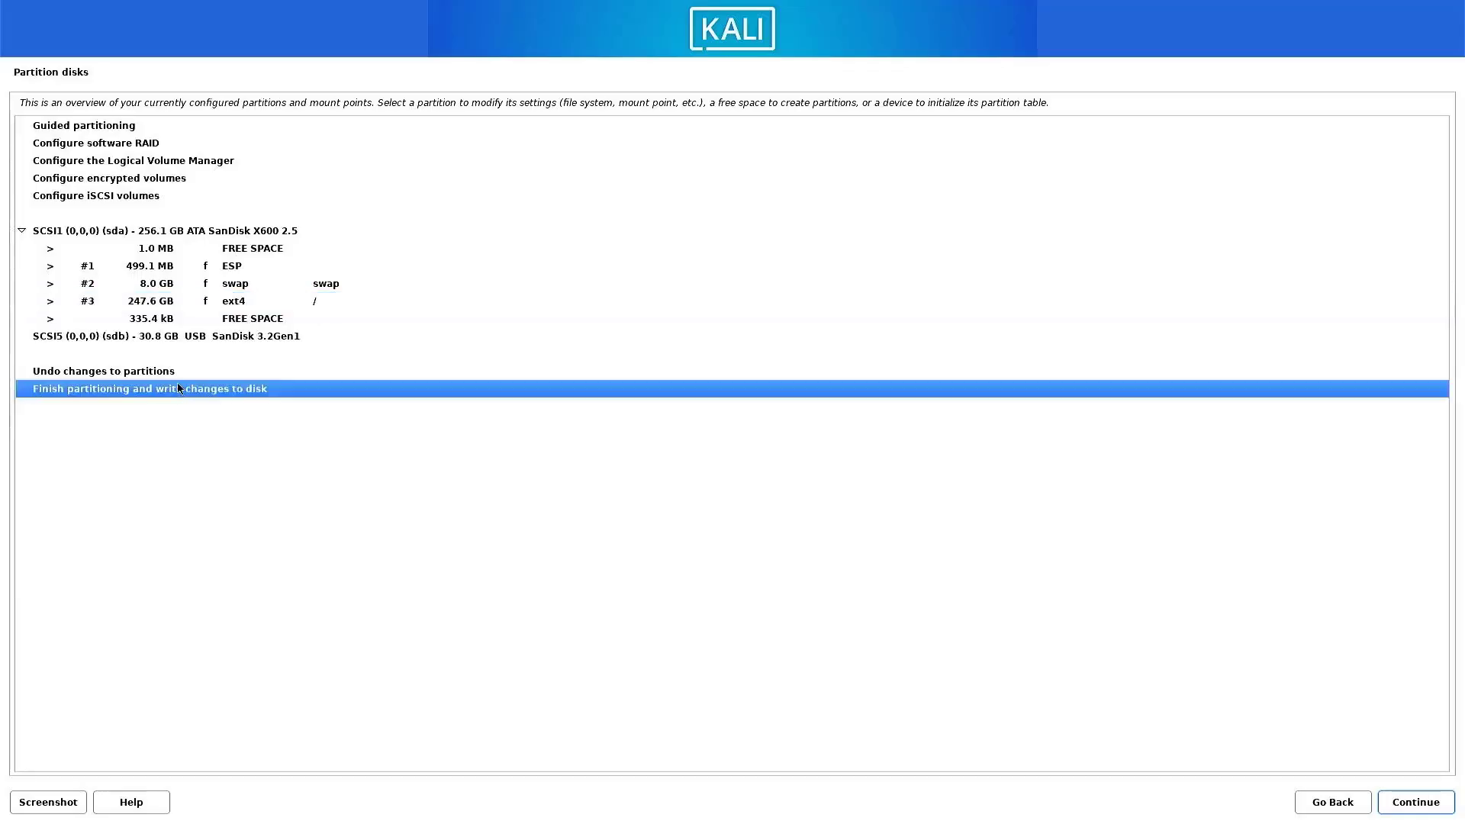
pyautogui.click(1383, 807)
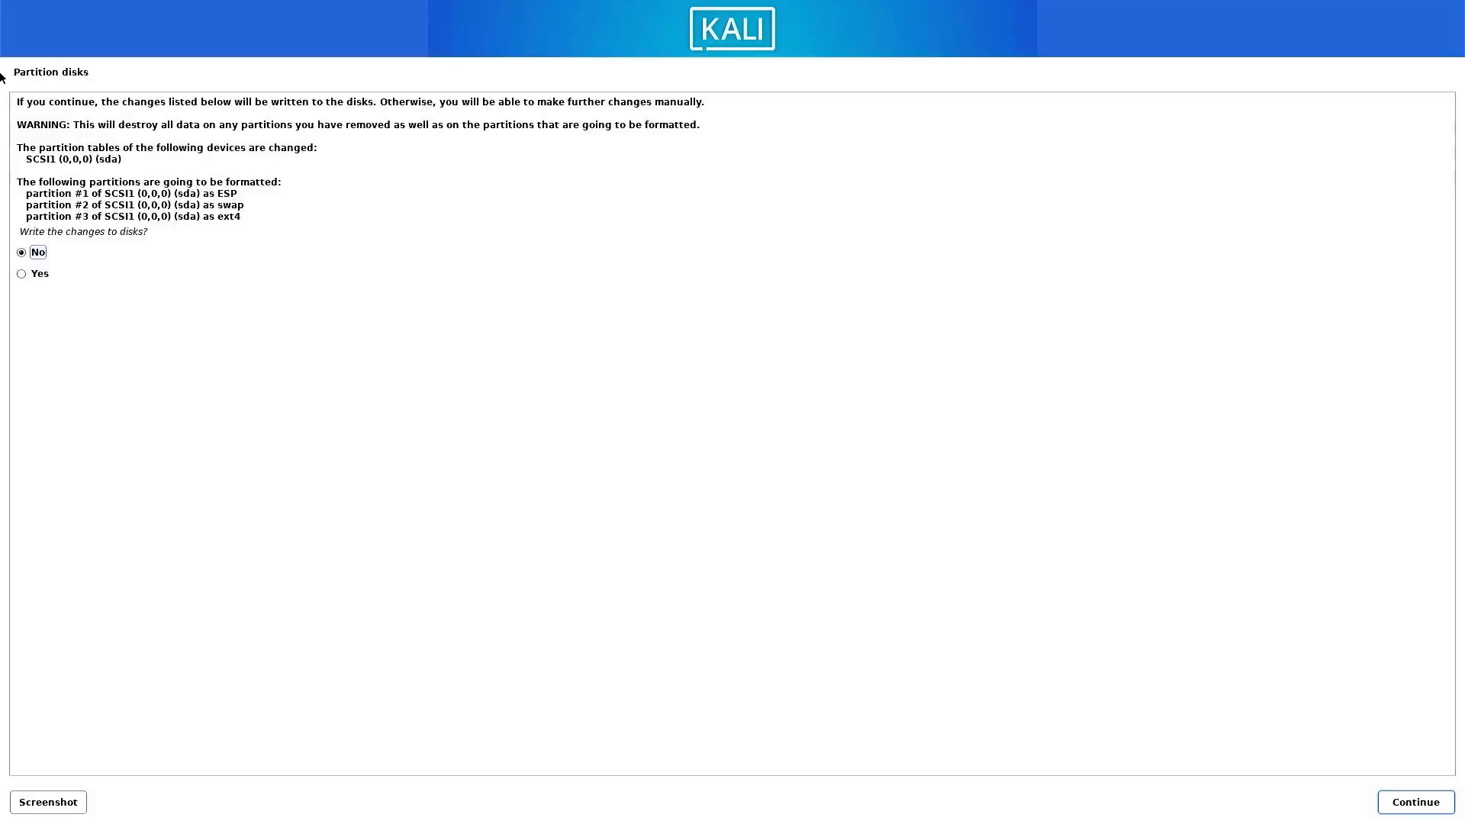
pyautogui.click(22, 274)
pyautogui.click(1450, 802)
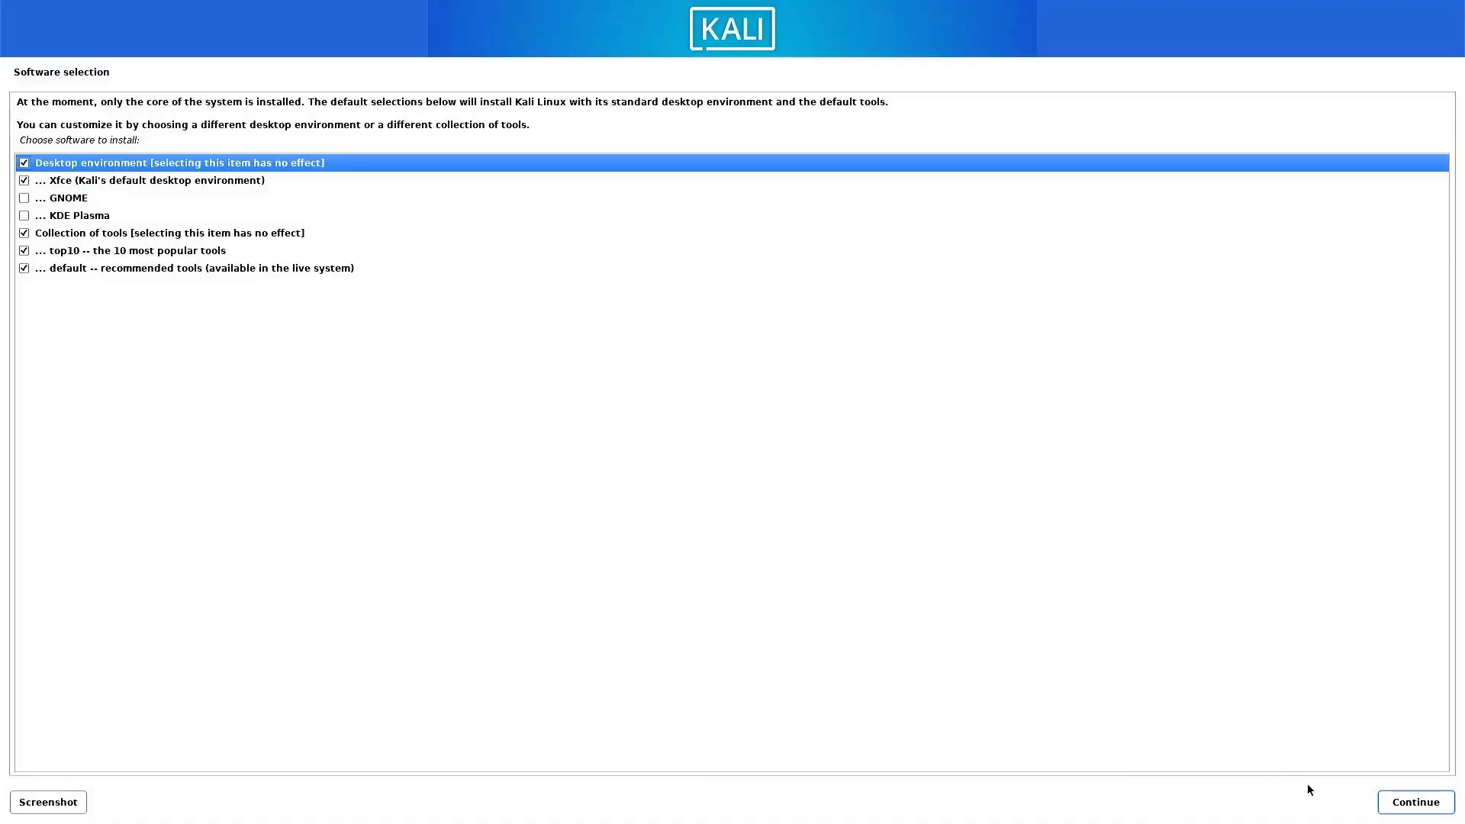
# Install the default software selection with the Xfce desktop and the top10 and default tools, and reboot once installation completes.
pyautogui.click(1411, 801)
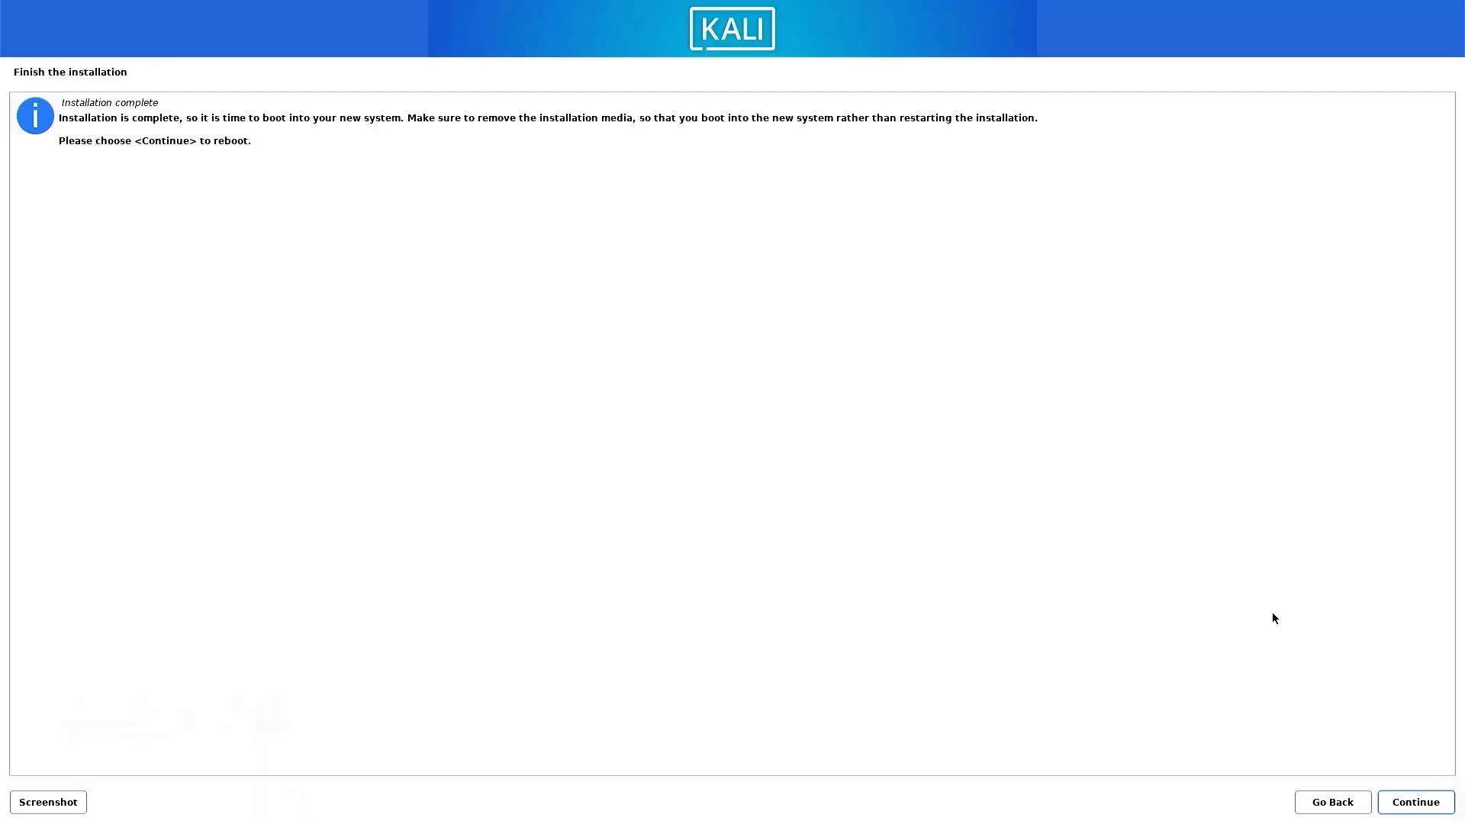
pyautogui.click(1441, 809)
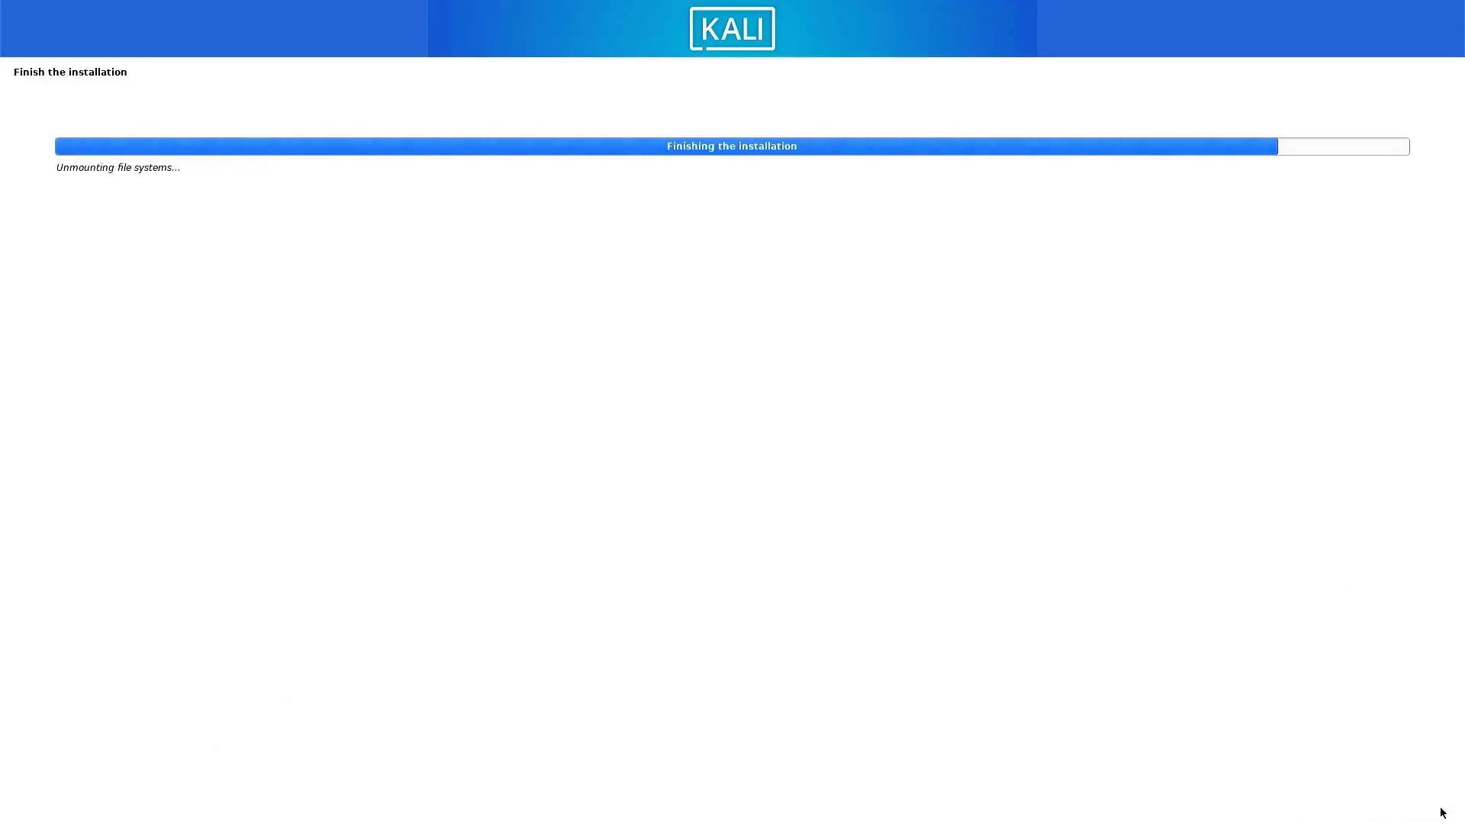